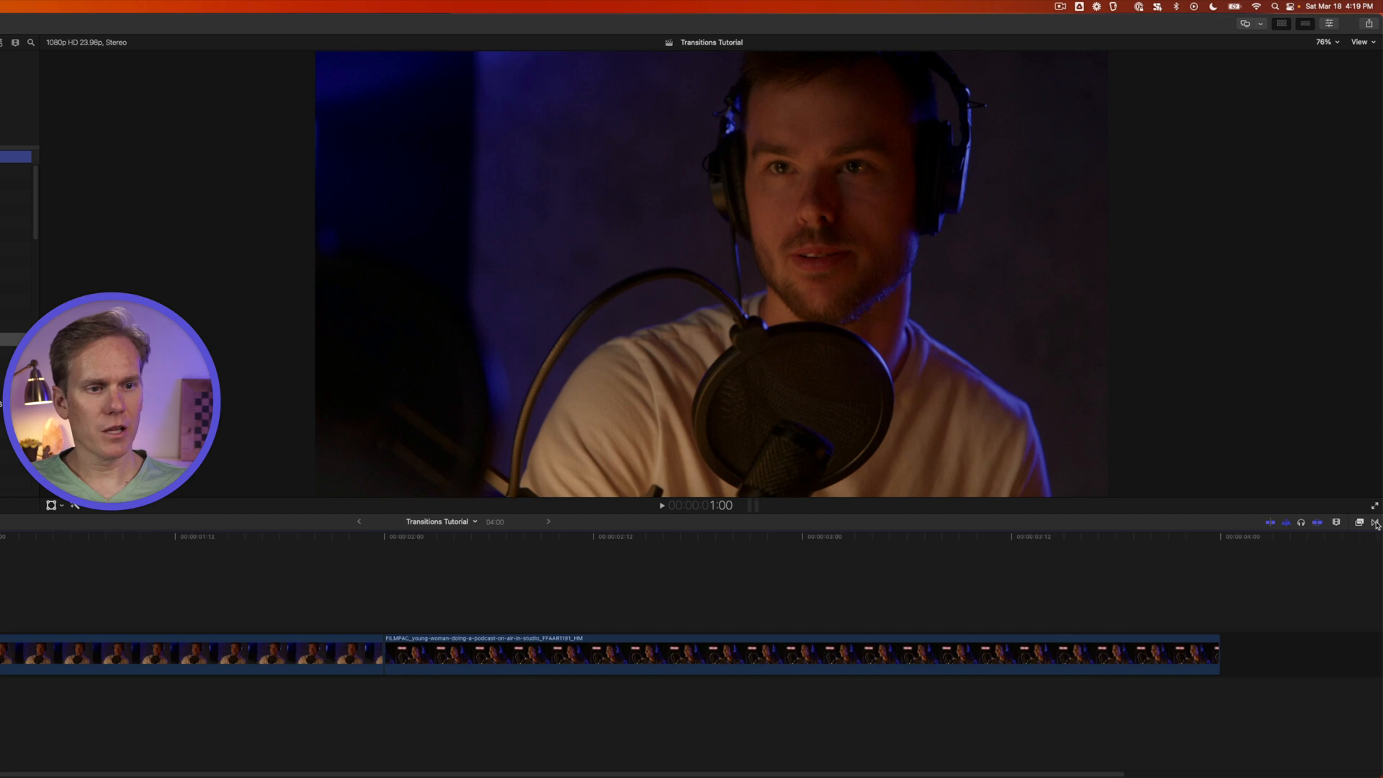
Show the installed Block Pop transitions and add 2 Diagonal Presets at the cut between the two podcast clips.
{"action": "left_click", "coordinate": [1375, 524]}
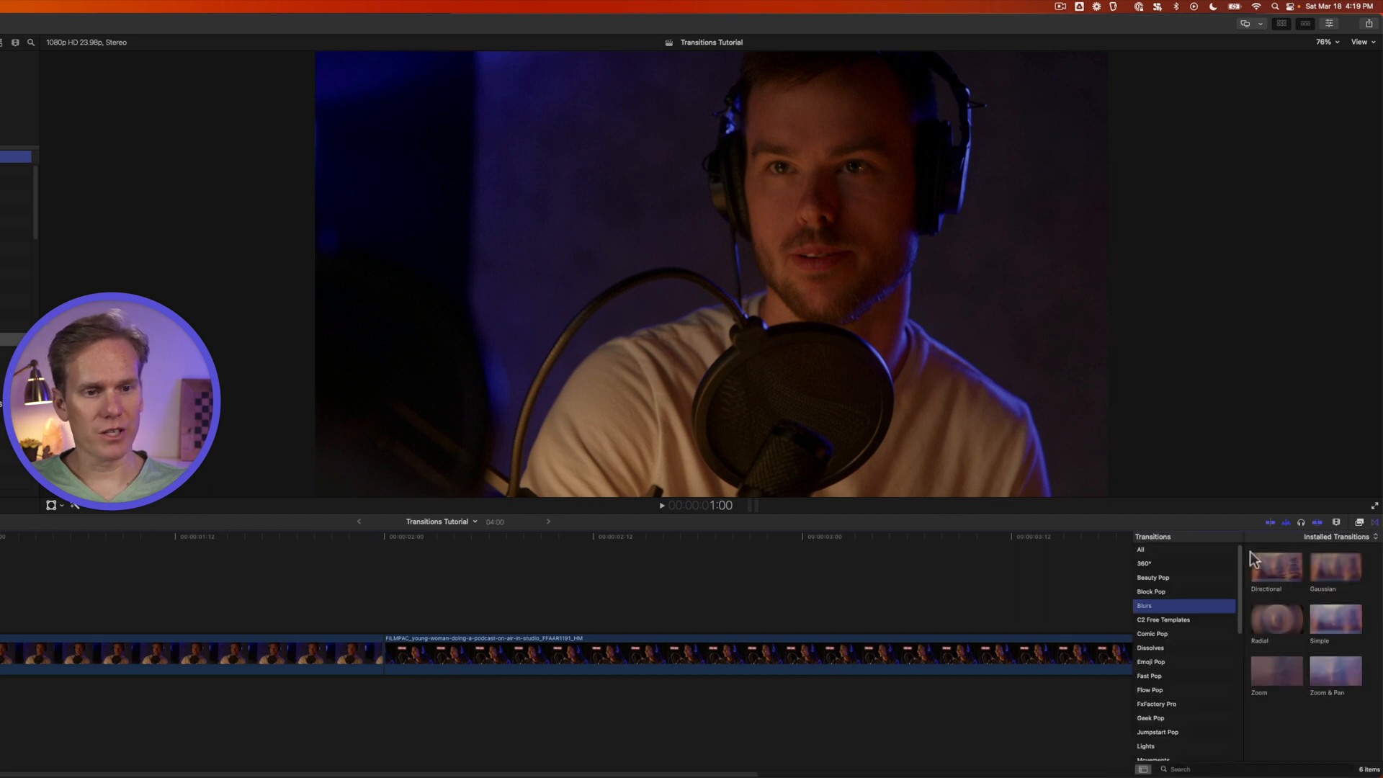
{"action": "scroll", "coordinate": [1200, 607], "scroll_direction": "down", "scroll_amount": 1}
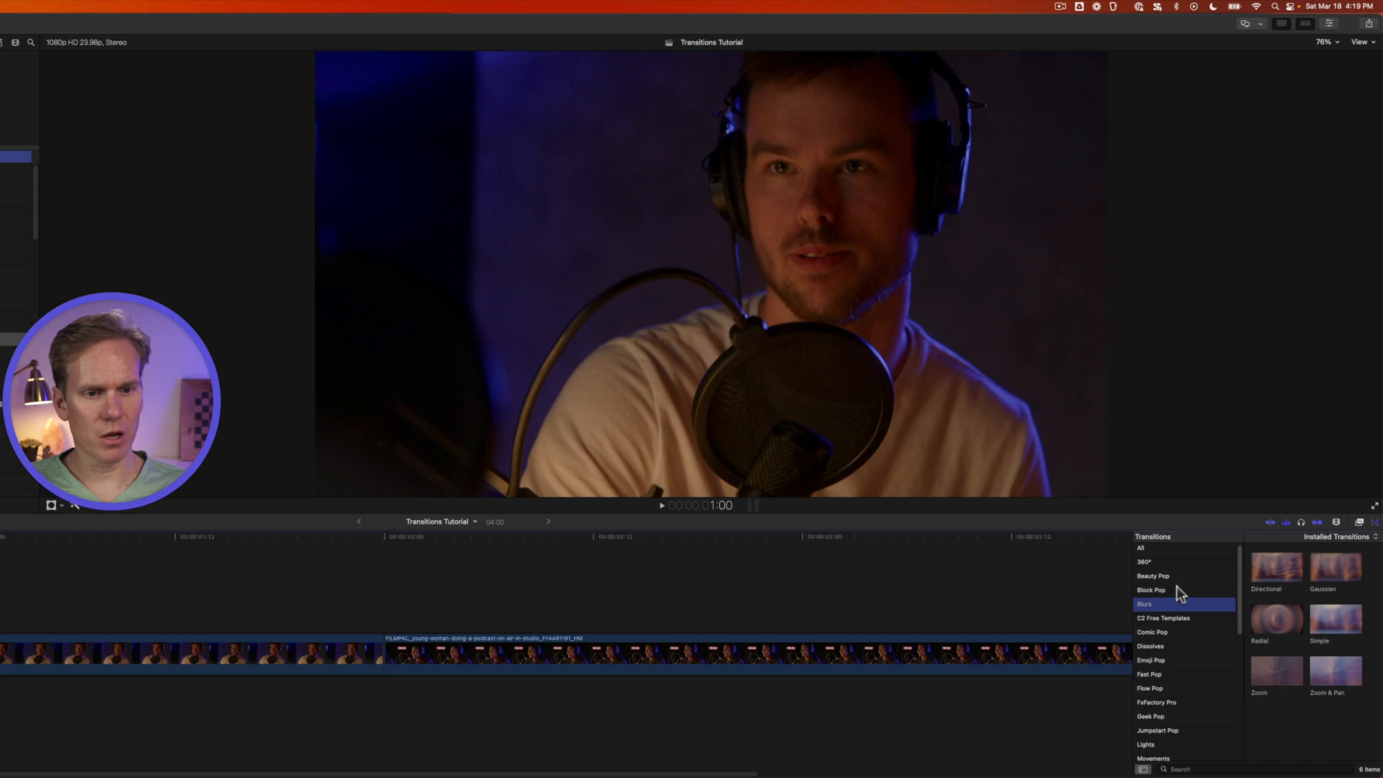
{"action": "left_click", "coordinate": [1177, 587]}
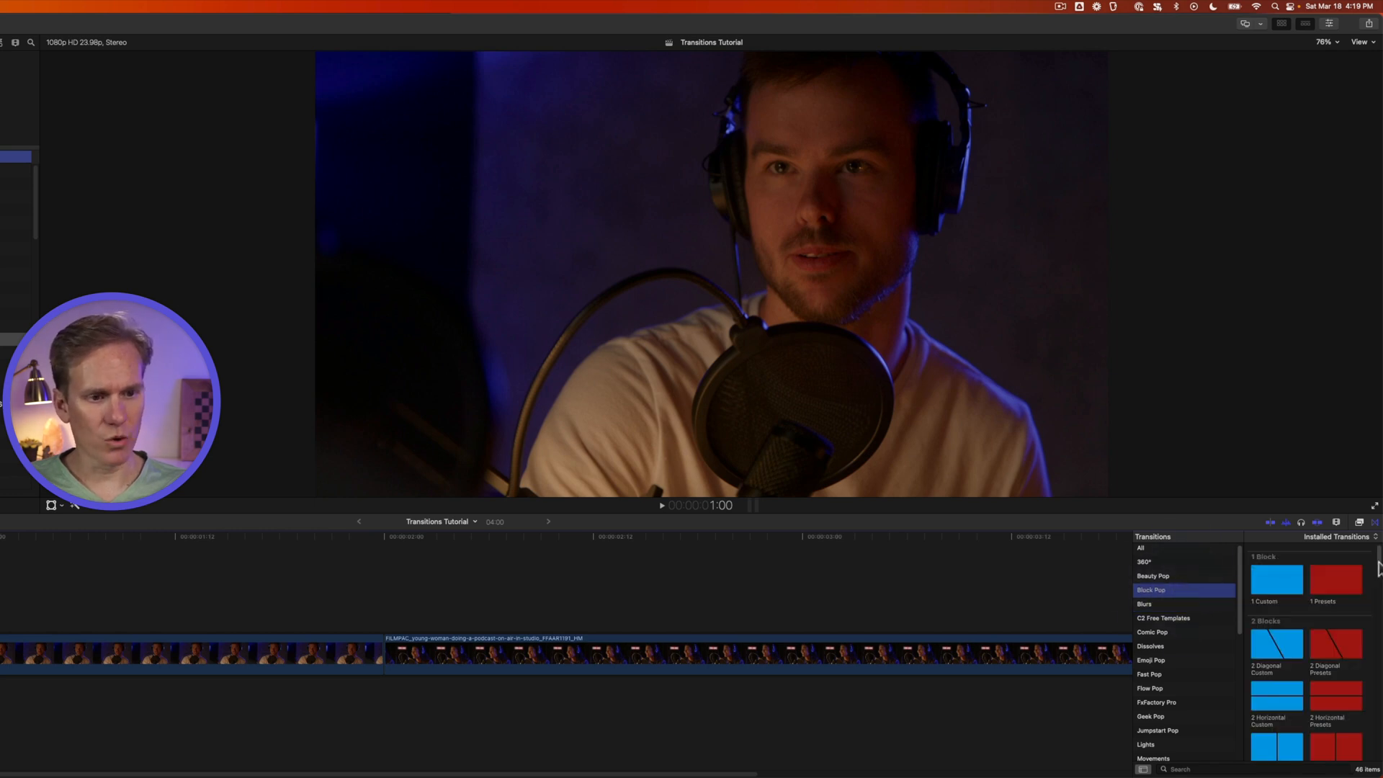
{"action": "mouse_move", "coordinate": [1379, 567]}
{"action": "left_mouse_down"}
{"action": "mouse_move", "coordinate": [1379, 652]}
{"action": "mouse_move", "coordinate": [1379, 565]}
{"action": "left_mouse_up"}
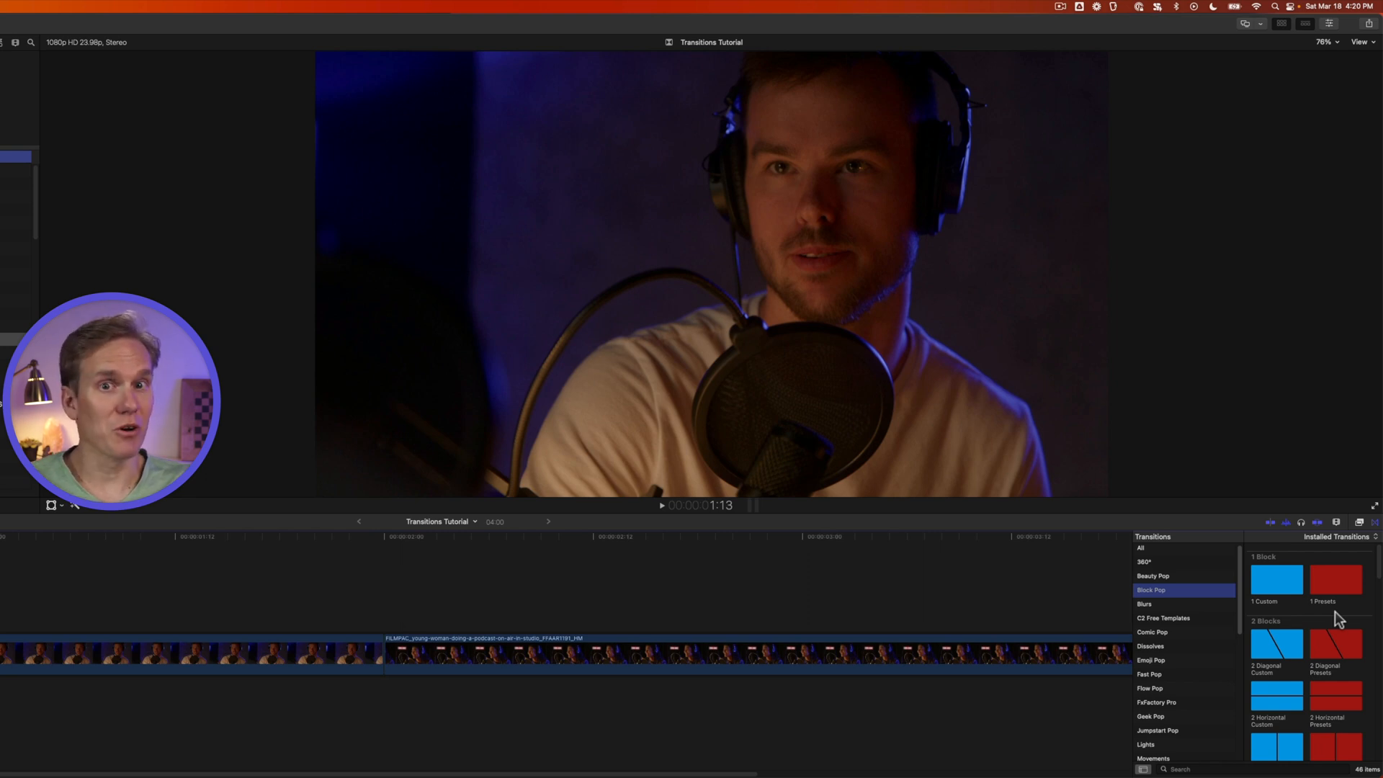
{"action": "scroll", "coordinate": [1334, 611], "scroll_direction": "down", "scroll_amount": 2}
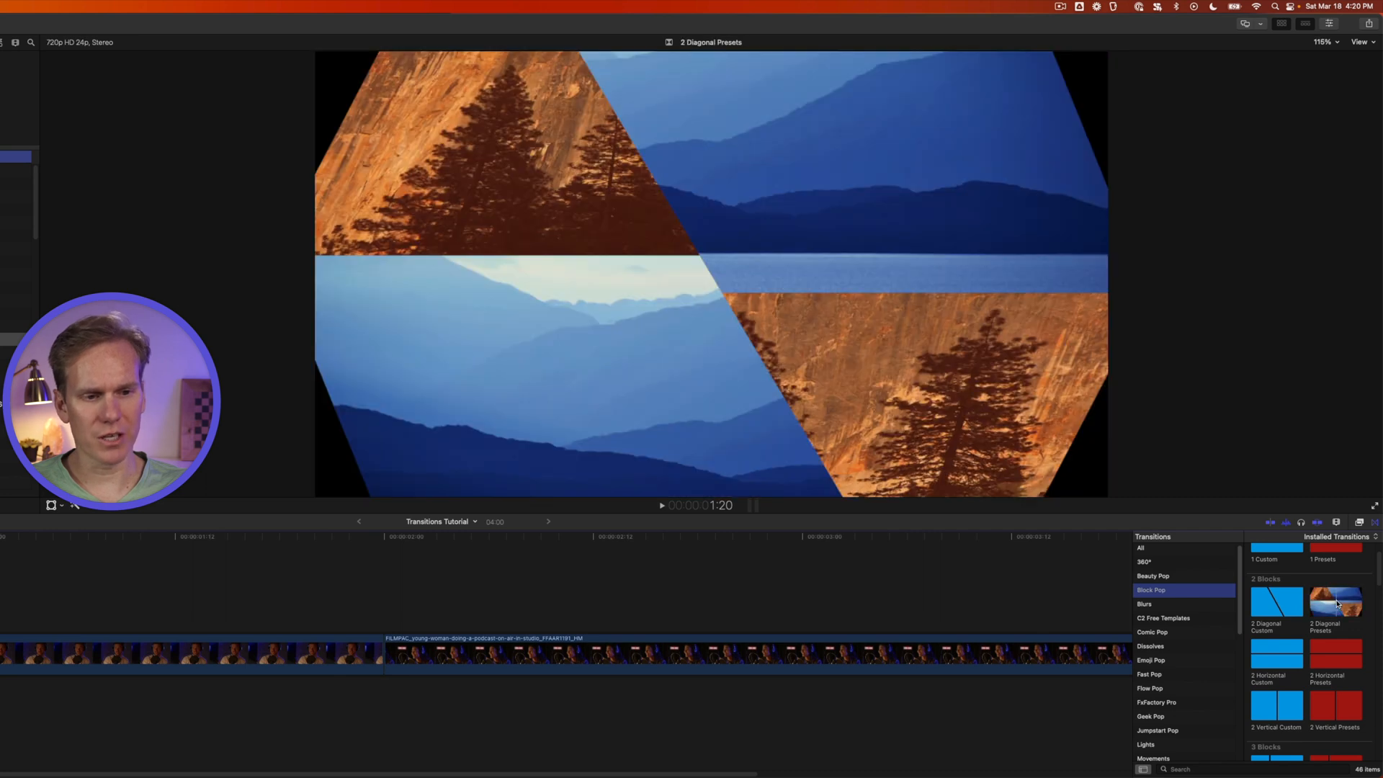
{"action": "left_click_drag", "start_coordinate": [1334, 603], "coordinate": [206, 658]}
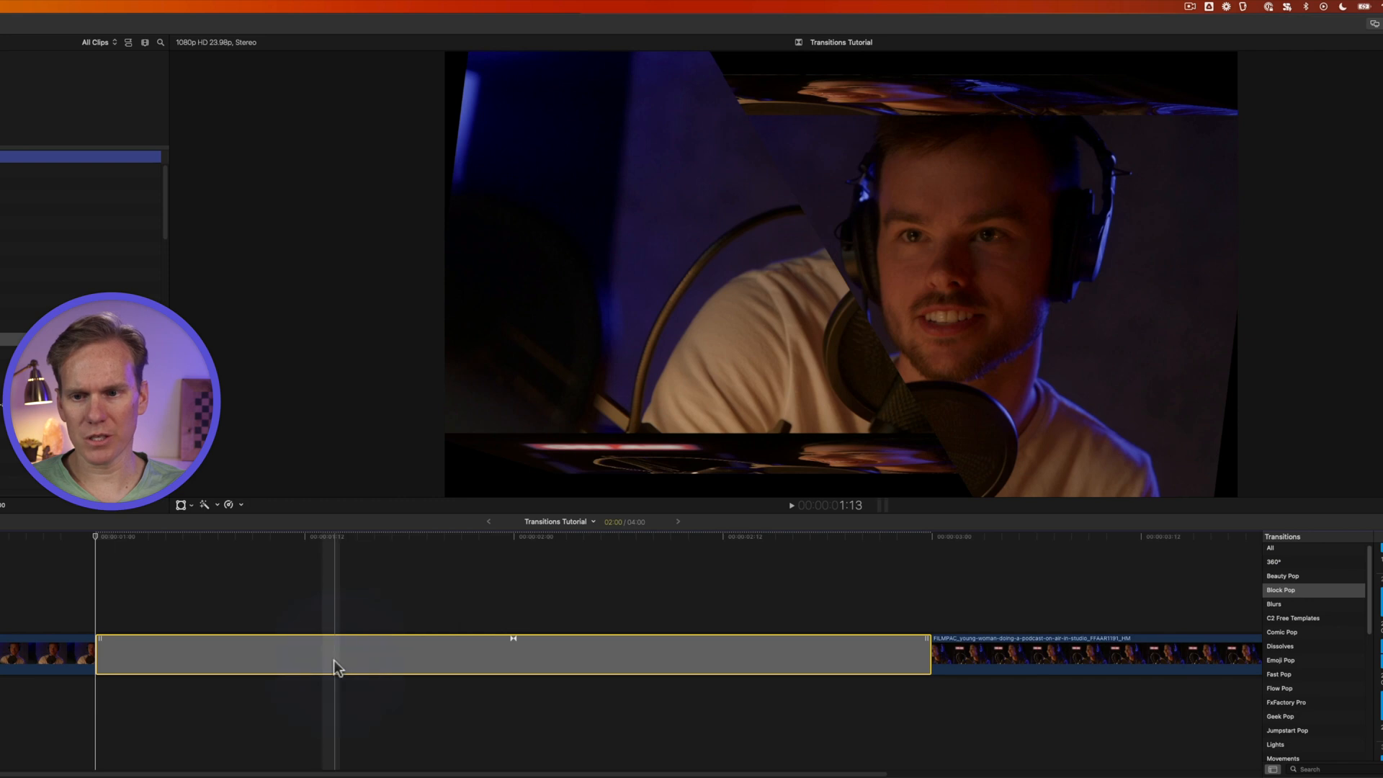
Play back the diagonal transition and park the playhead at its midpoint.
{"action": "key", "text": "space"}
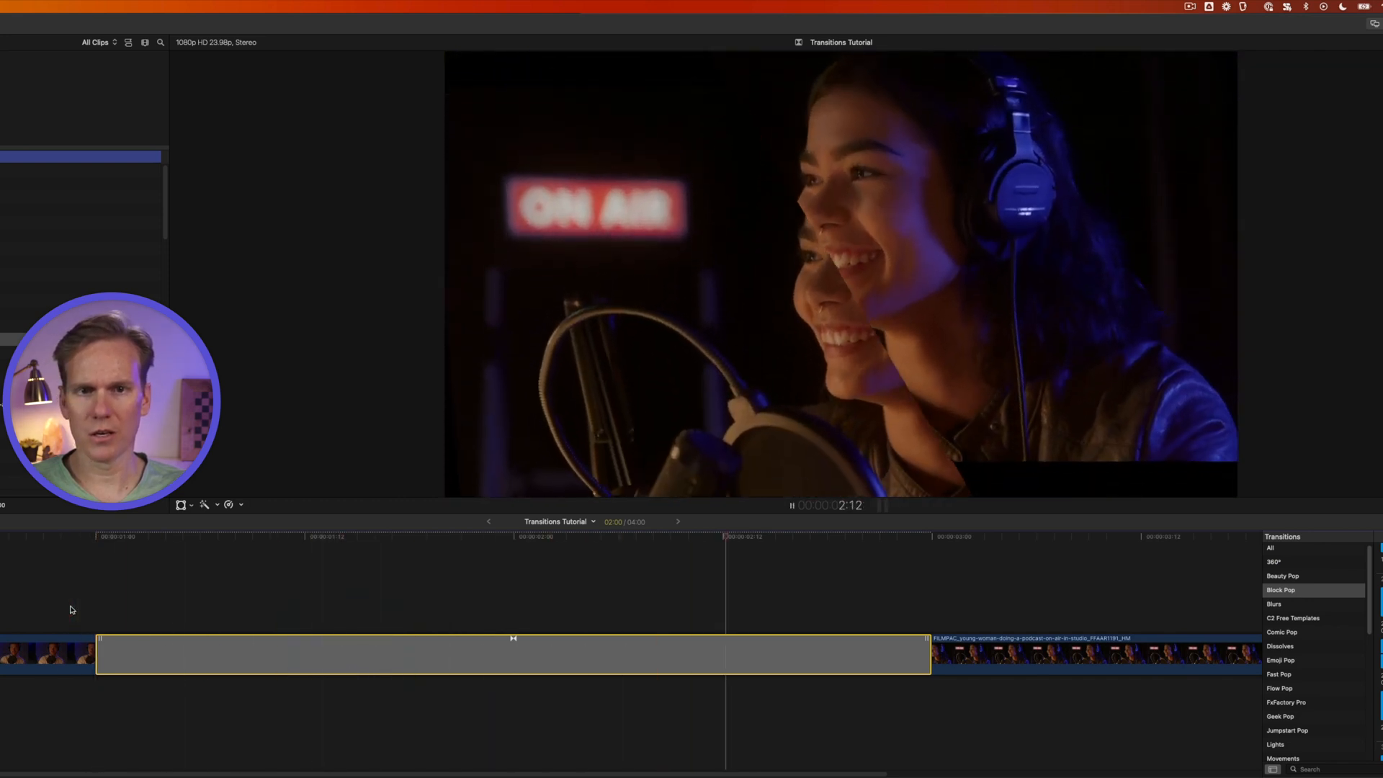
{"action": "key", "text": "space"}
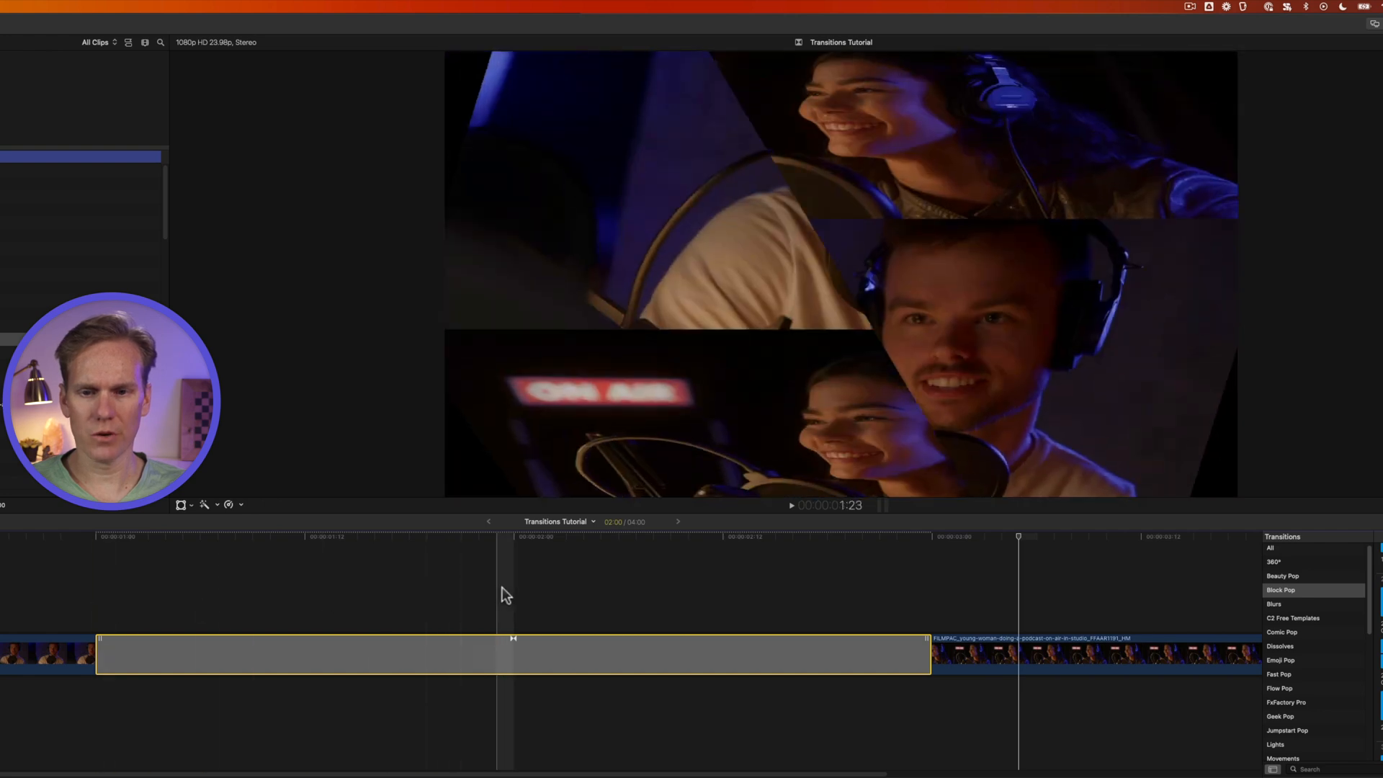
{"action": "left_click", "coordinate": [509, 598]}
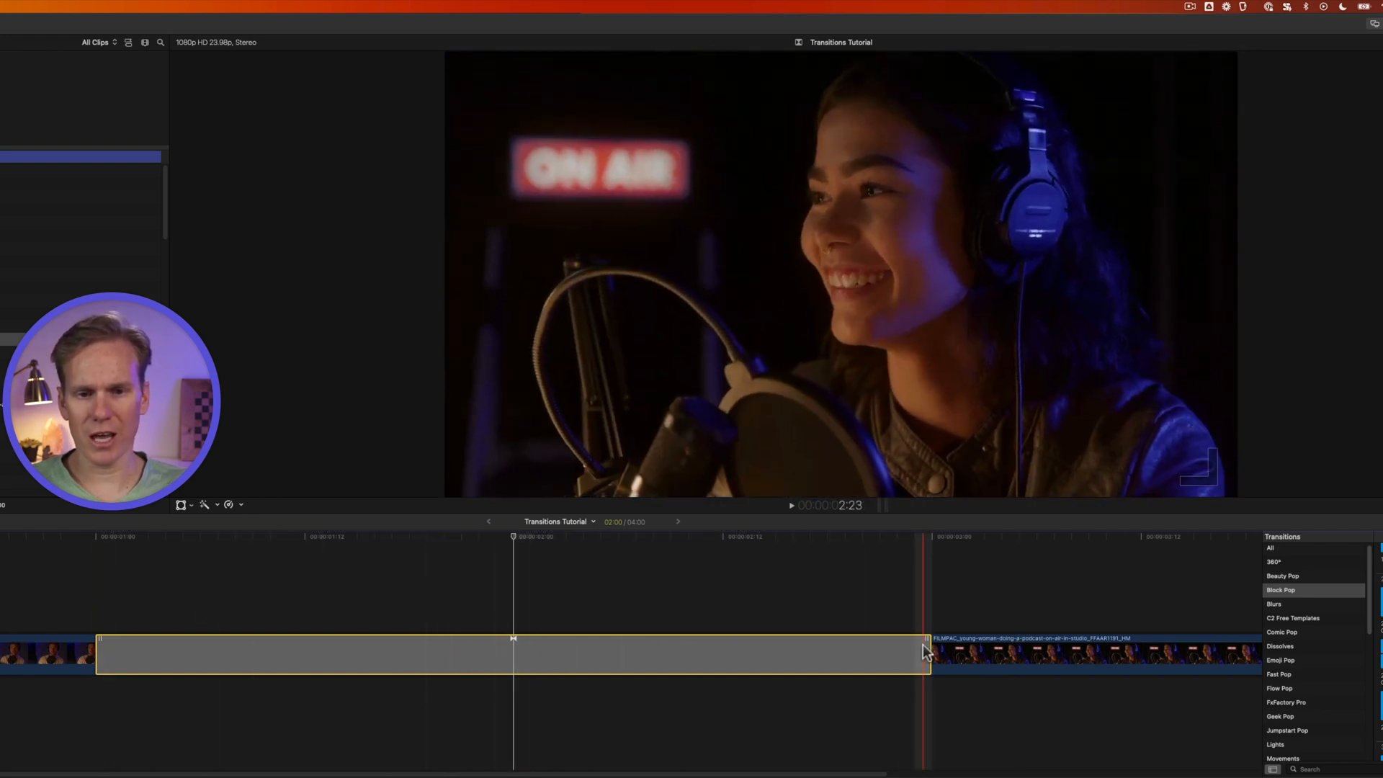
Set the duration of the 2 Diagonal Presets transition to 1:00.
{"action": "left_click_drag", "start_coordinate": [927, 647], "coordinate": [998, 639]}
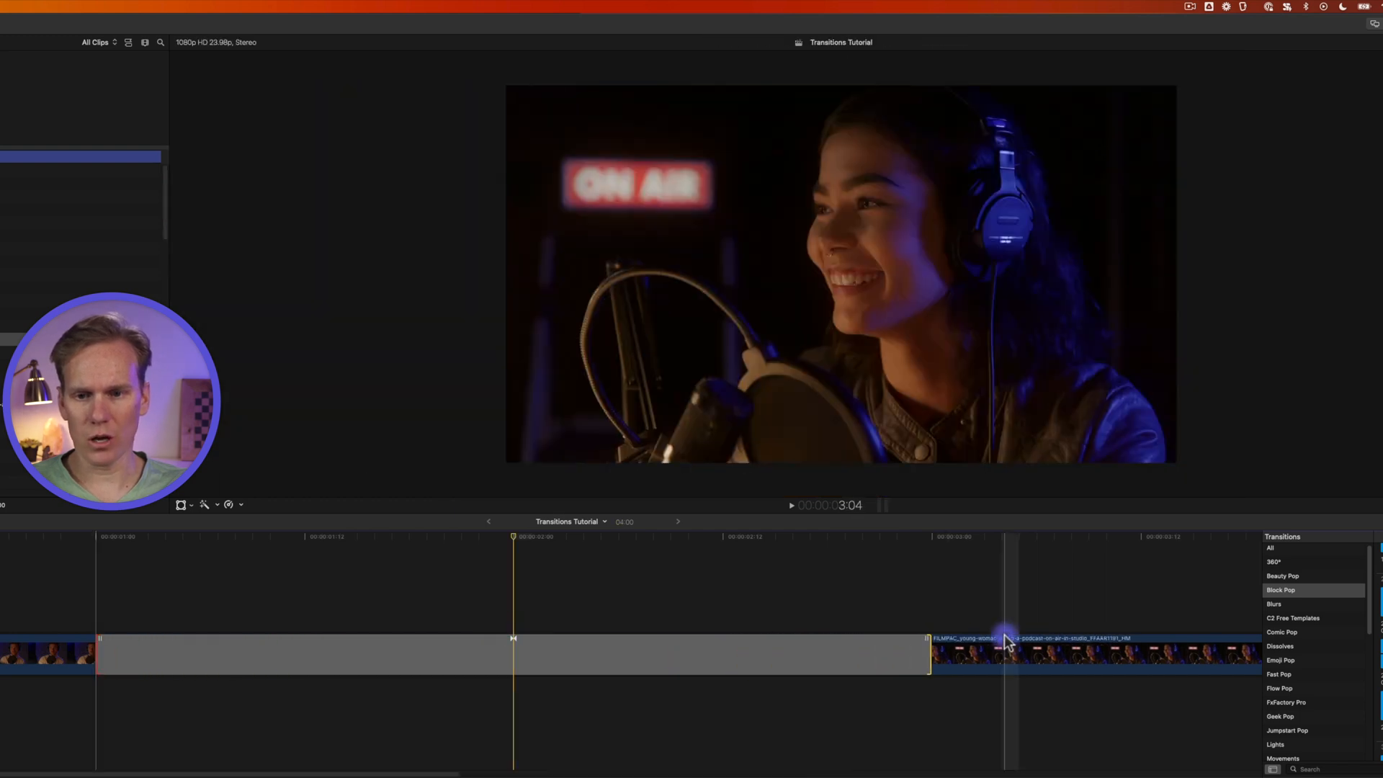
{"action": "left_click", "coordinate": [535, 654]}
{"action": "key", "text": "ctrl+d"}
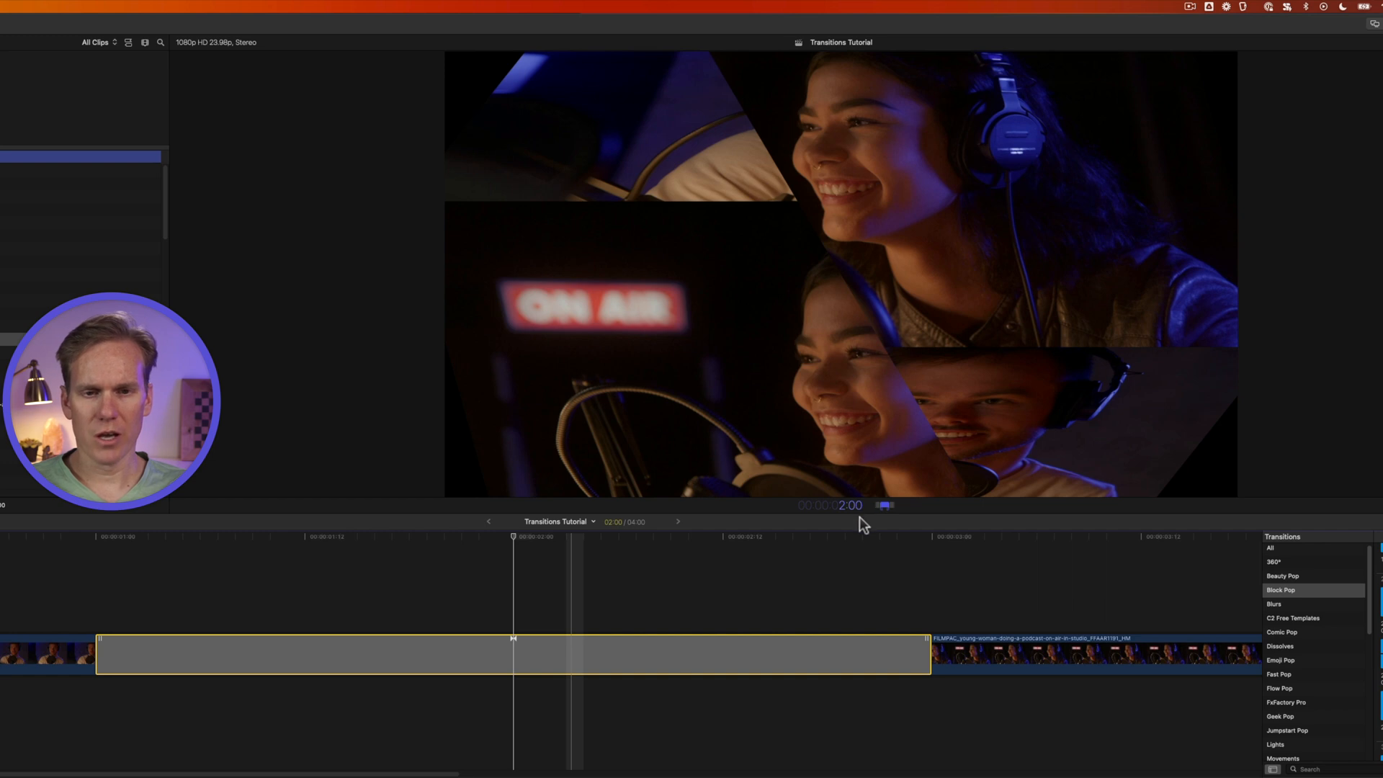
{"action": "type", "text": "1:0"}
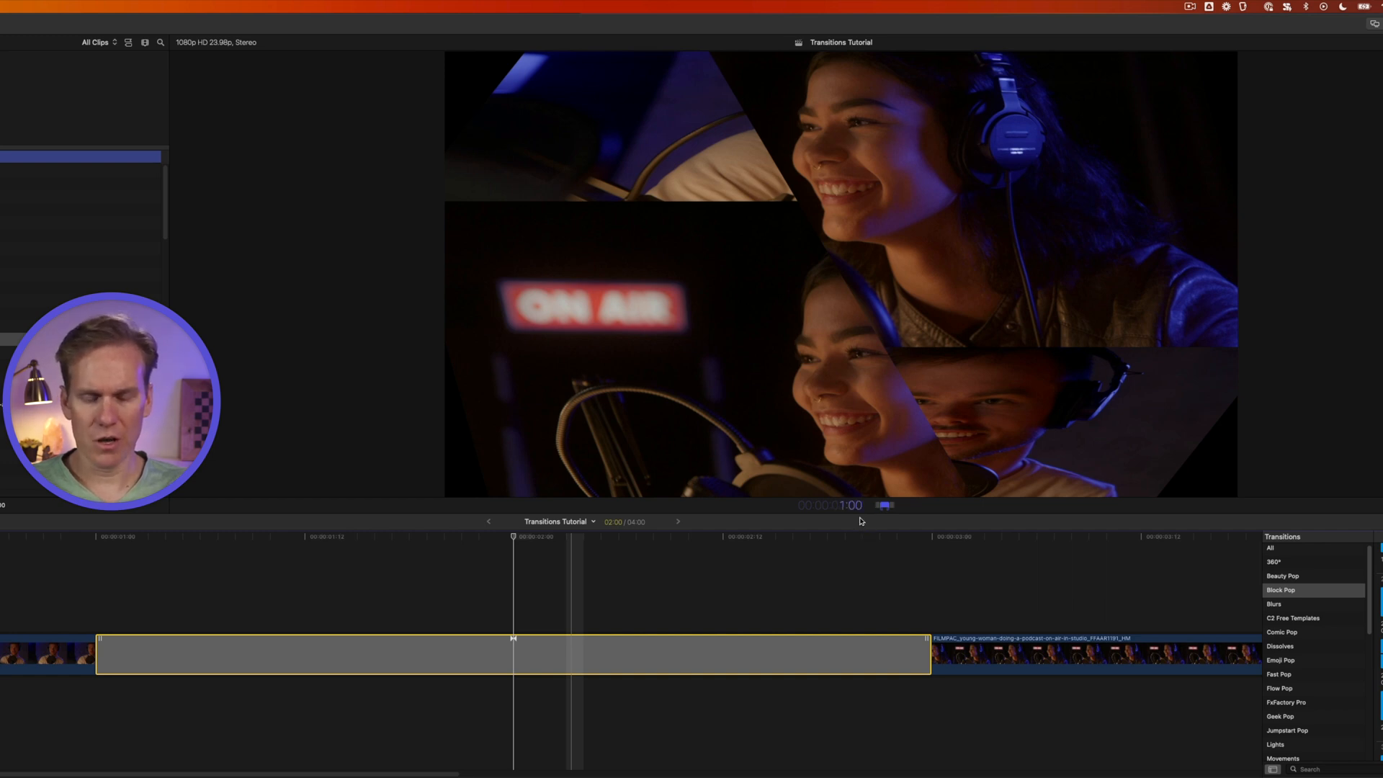
{"action": "type", "text": "0"}
{"action": "key", "text": "Return"}
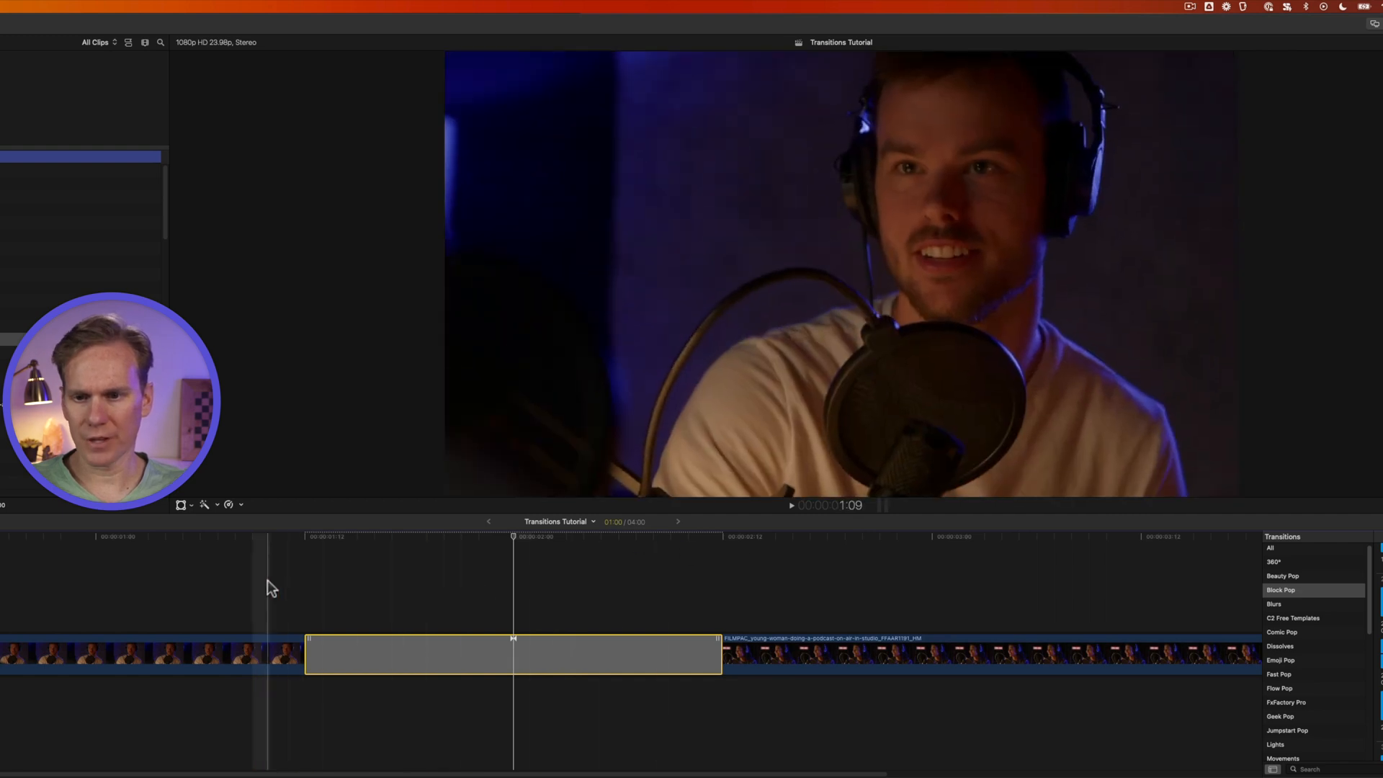
Play the shortened transition, park the playhead at 2:00 and select the transition.
{"action": "key", "text": "space"}
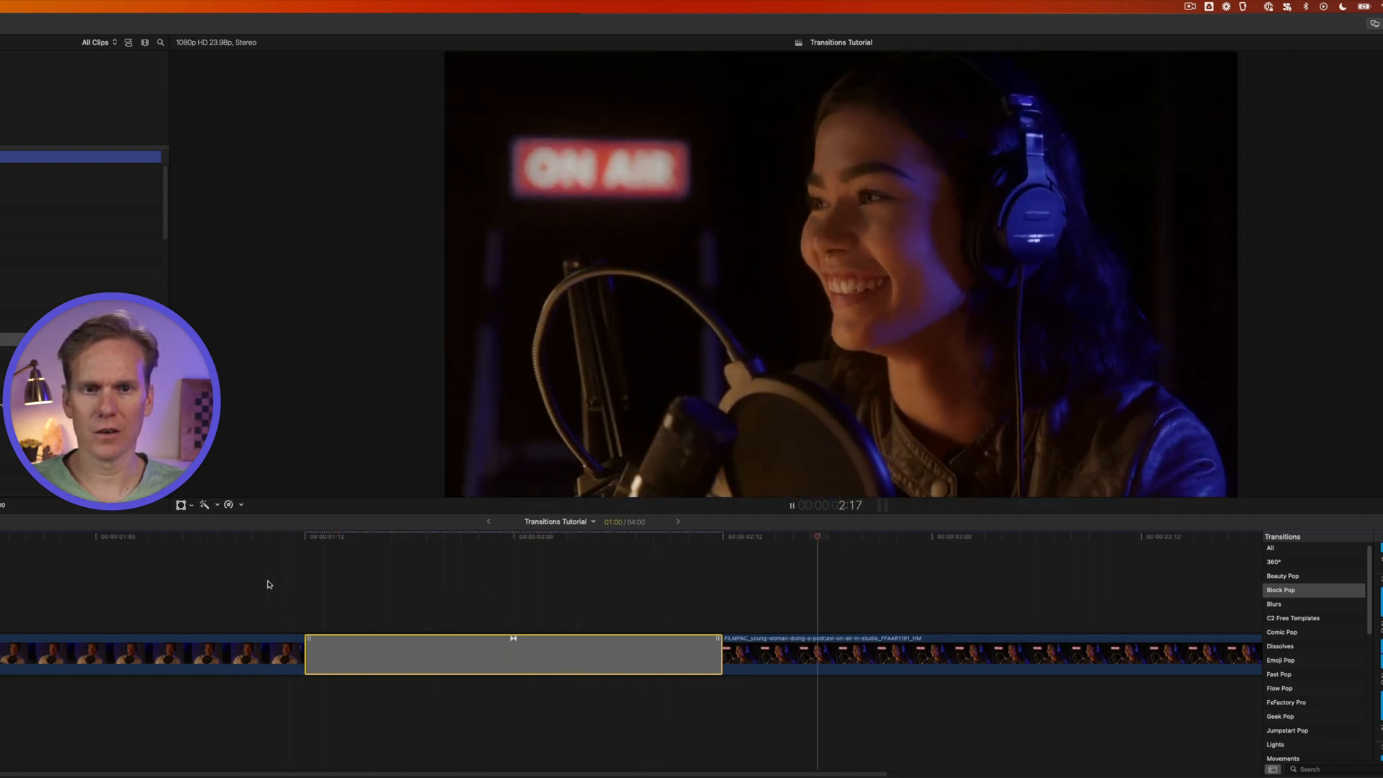
{"action": "key", "text": "space"}
{"action": "left_click", "coordinate": [514, 596]}
{"action": "left_click", "coordinate": [519, 643]}
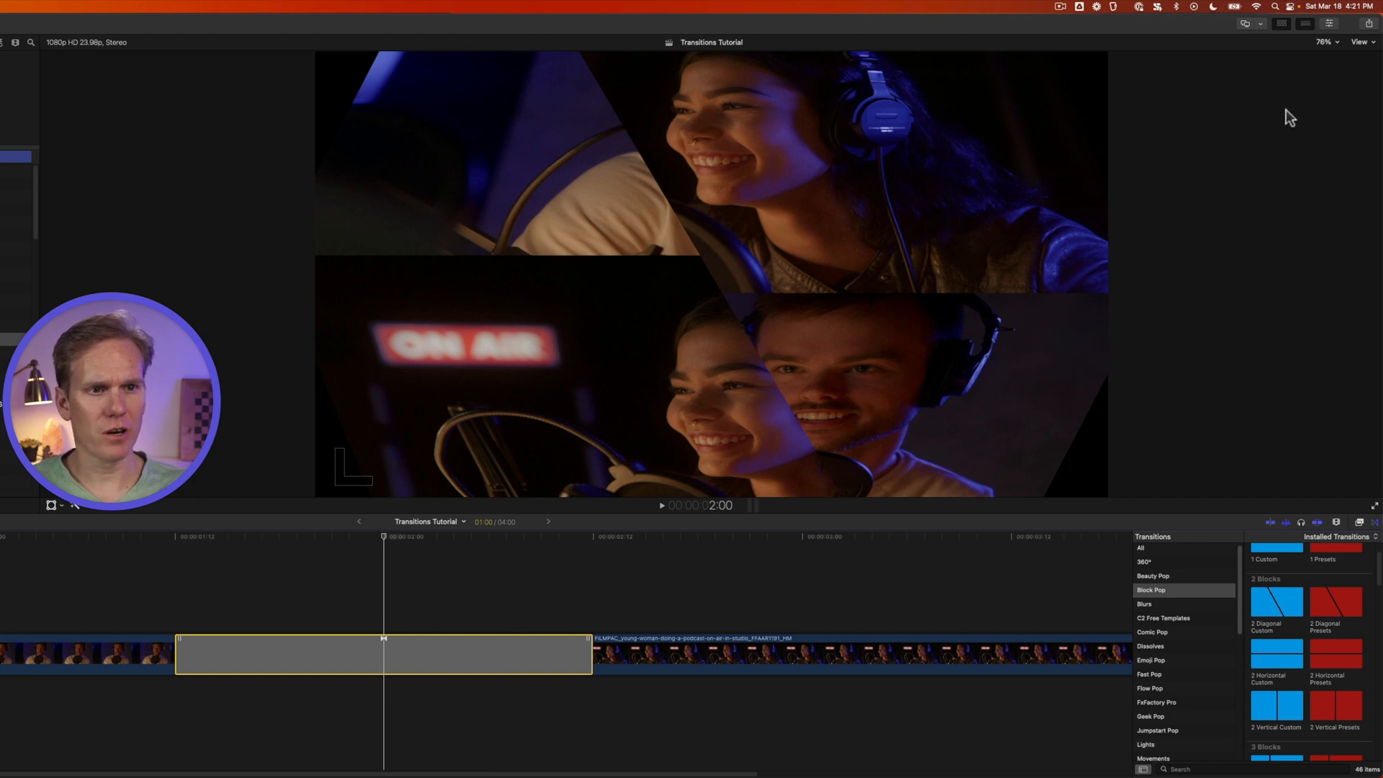
Show the diagonal transition's settings, choose the Smooth preset with left and right arrows, and play the result.
{"action": "left_click", "coordinate": [1329, 24]}
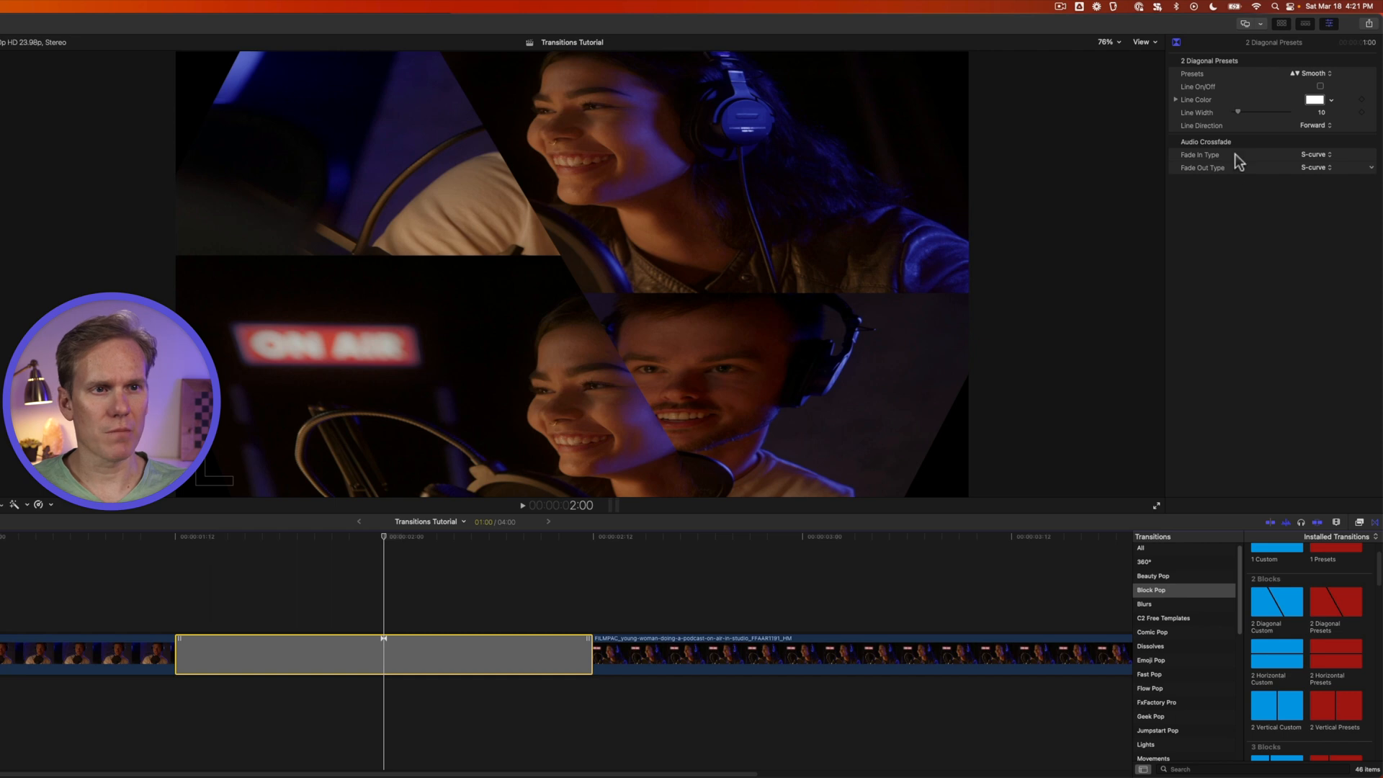
{"action": "left_click", "coordinate": [1320, 74]}
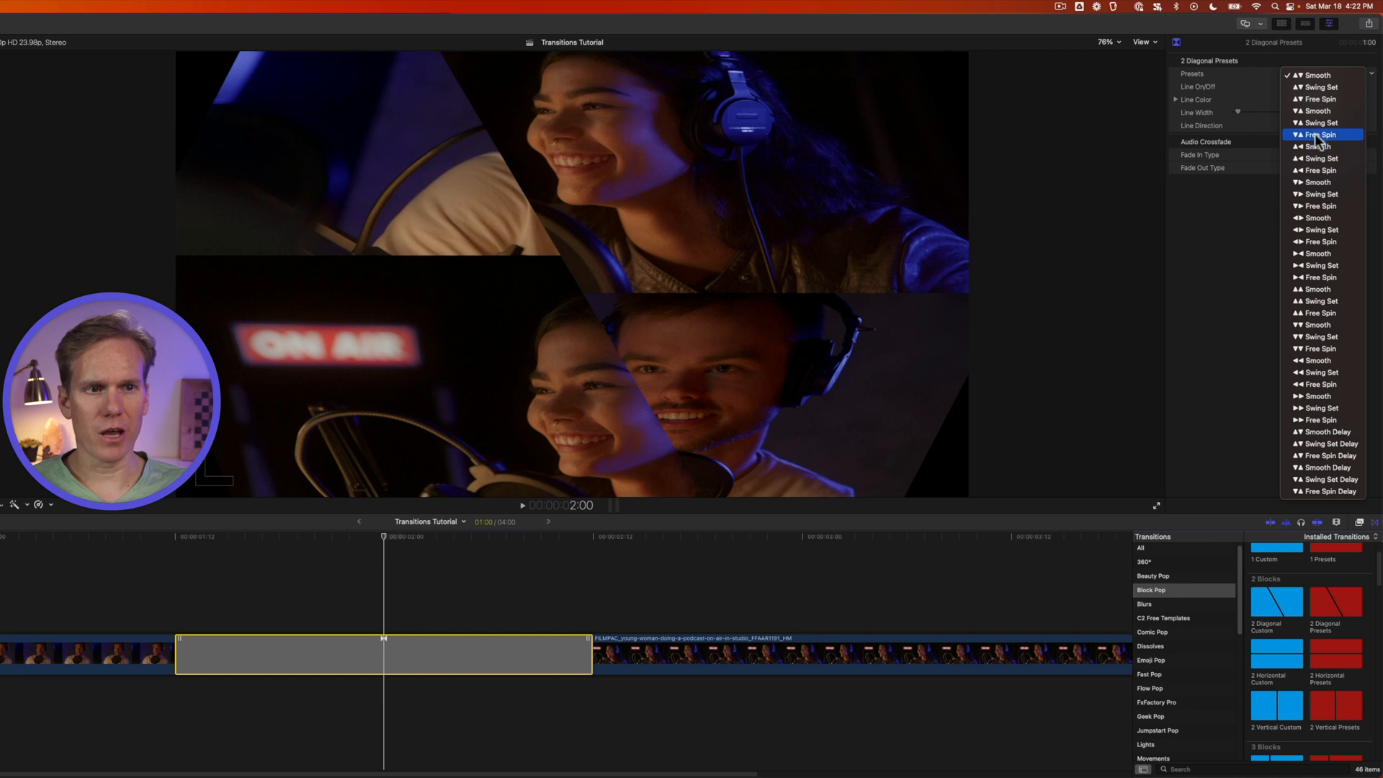
{"action": "left_click", "coordinate": [1313, 218]}
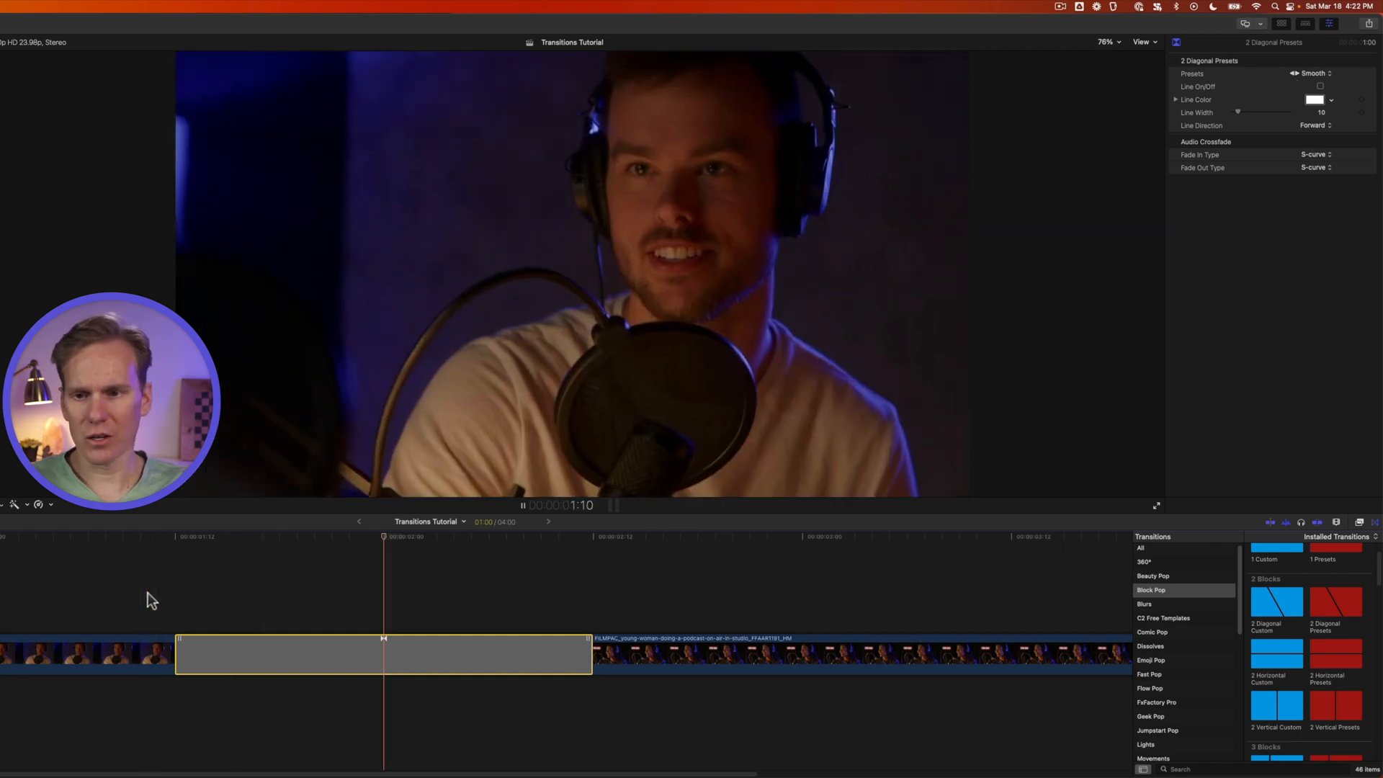
{"action": "key", "text": "space"}
{"action": "key", "text": "space"}
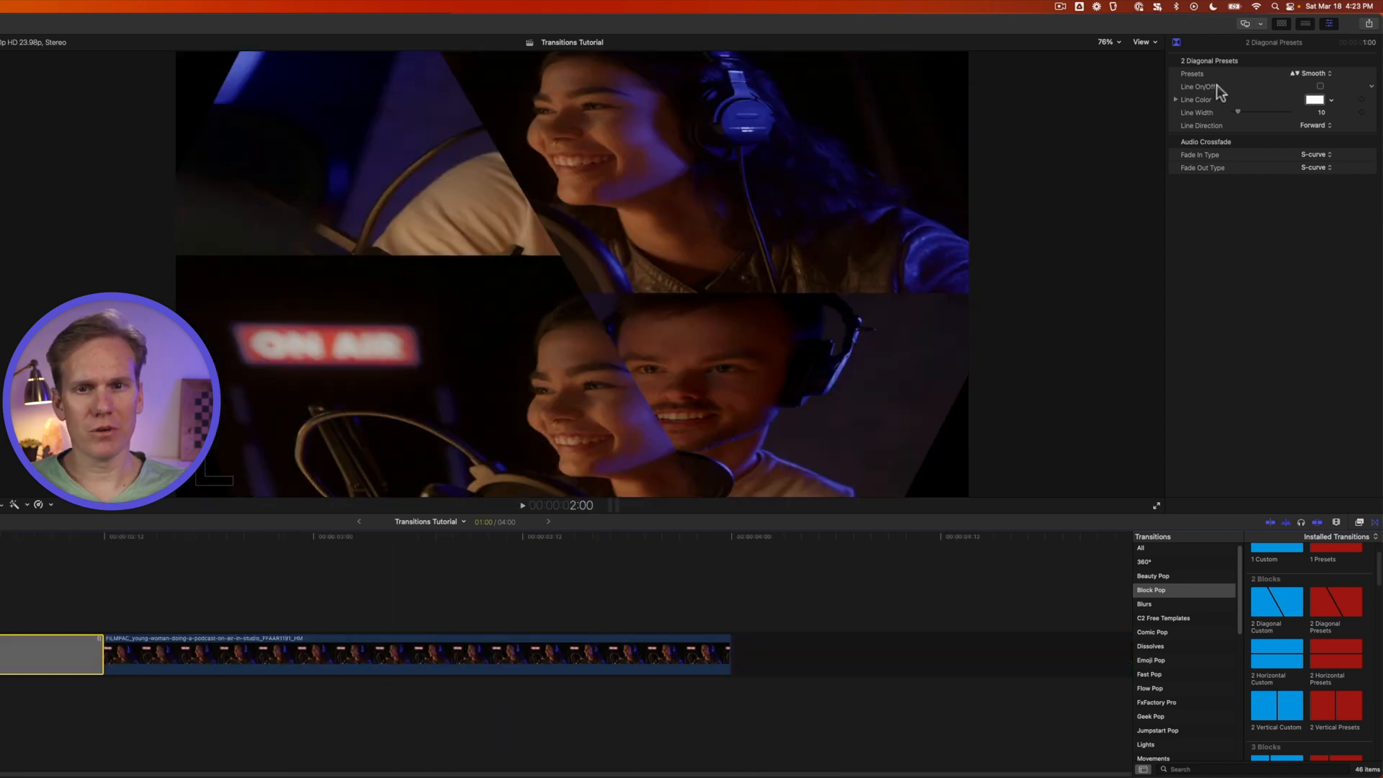
Turn on the diagonal transition's dividing line, colour it magenta and set its width to 37.
{"action": "left_click", "coordinate": [1321, 86]}
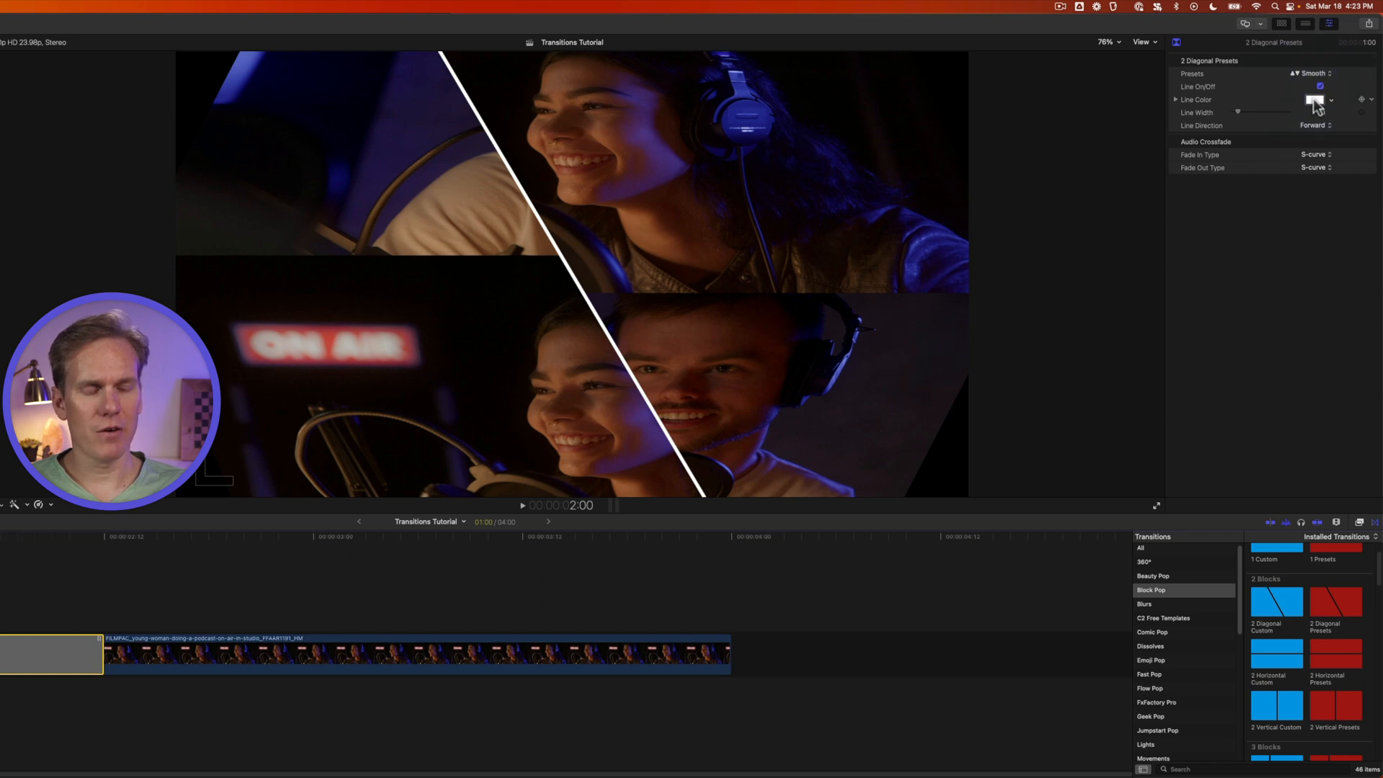
{"action": "left_click", "coordinate": [1313, 101]}
{"action": "left_click_drag", "start_coordinate": [408, 291], "coordinate": [1149, 89]}
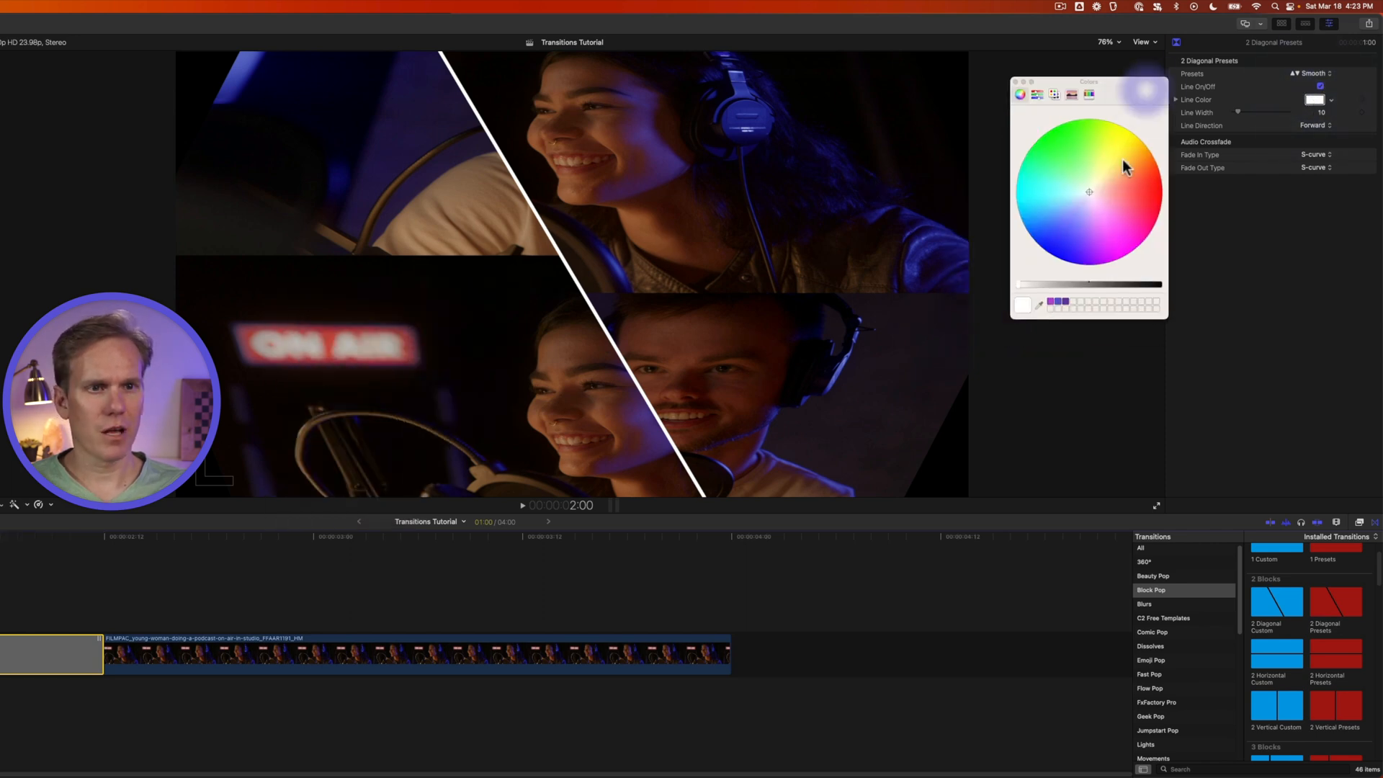
{"action": "left_click_drag", "start_coordinate": [1089, 190], "coordinate": [1053, 154]}
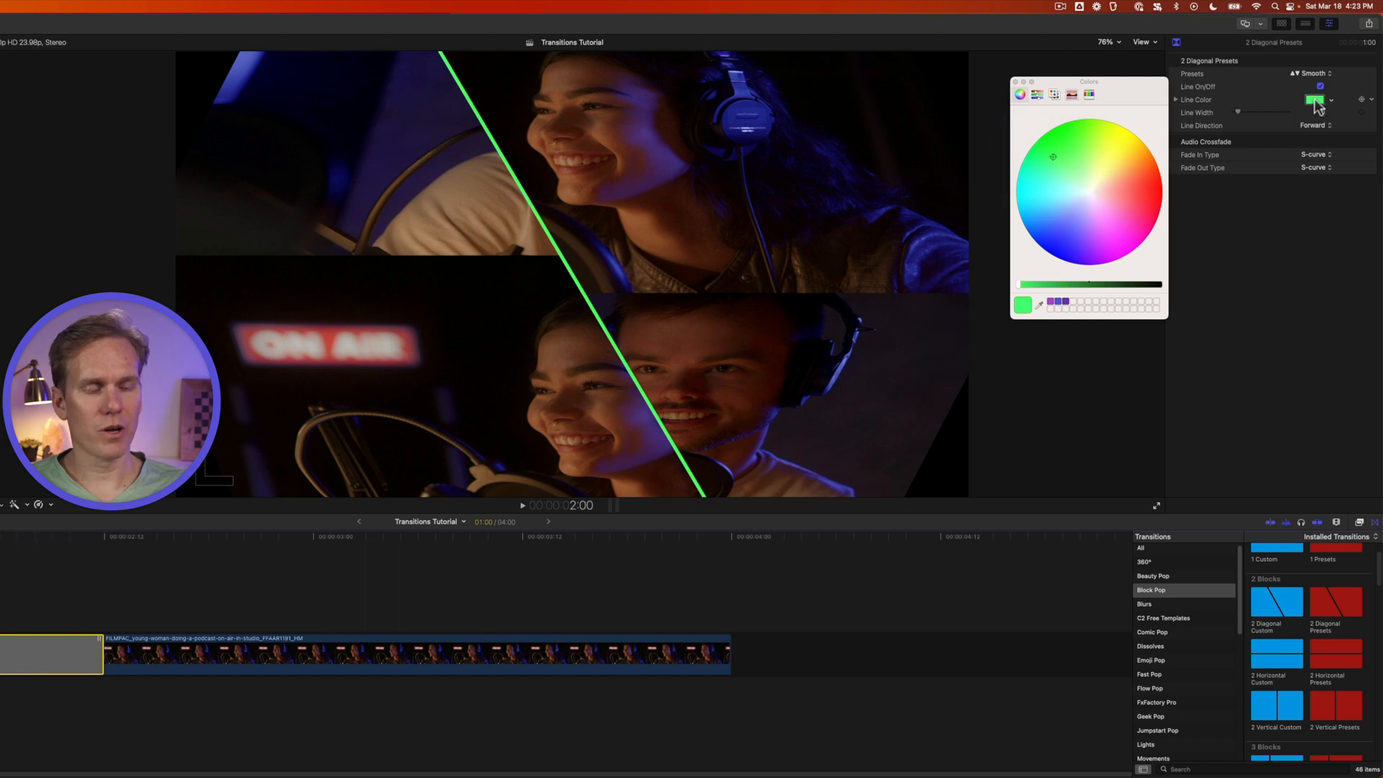
{"action": "left_click_drag", "start_coordinate": [1315, 103], "coordinate": [1255, 111]}
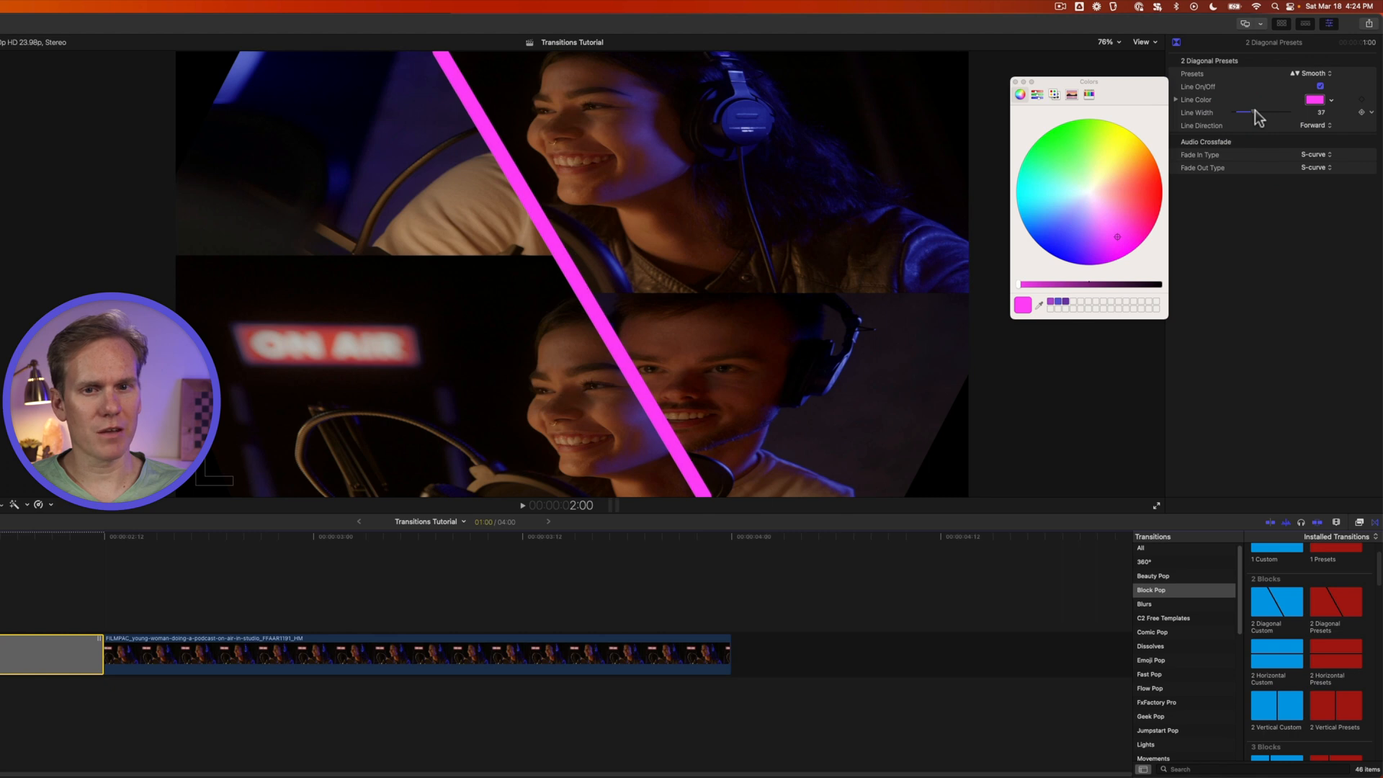
Set the dividing line's direction to Reverse and play the transition.
{"action": "left_click", "coordinate": [1317, 126]}
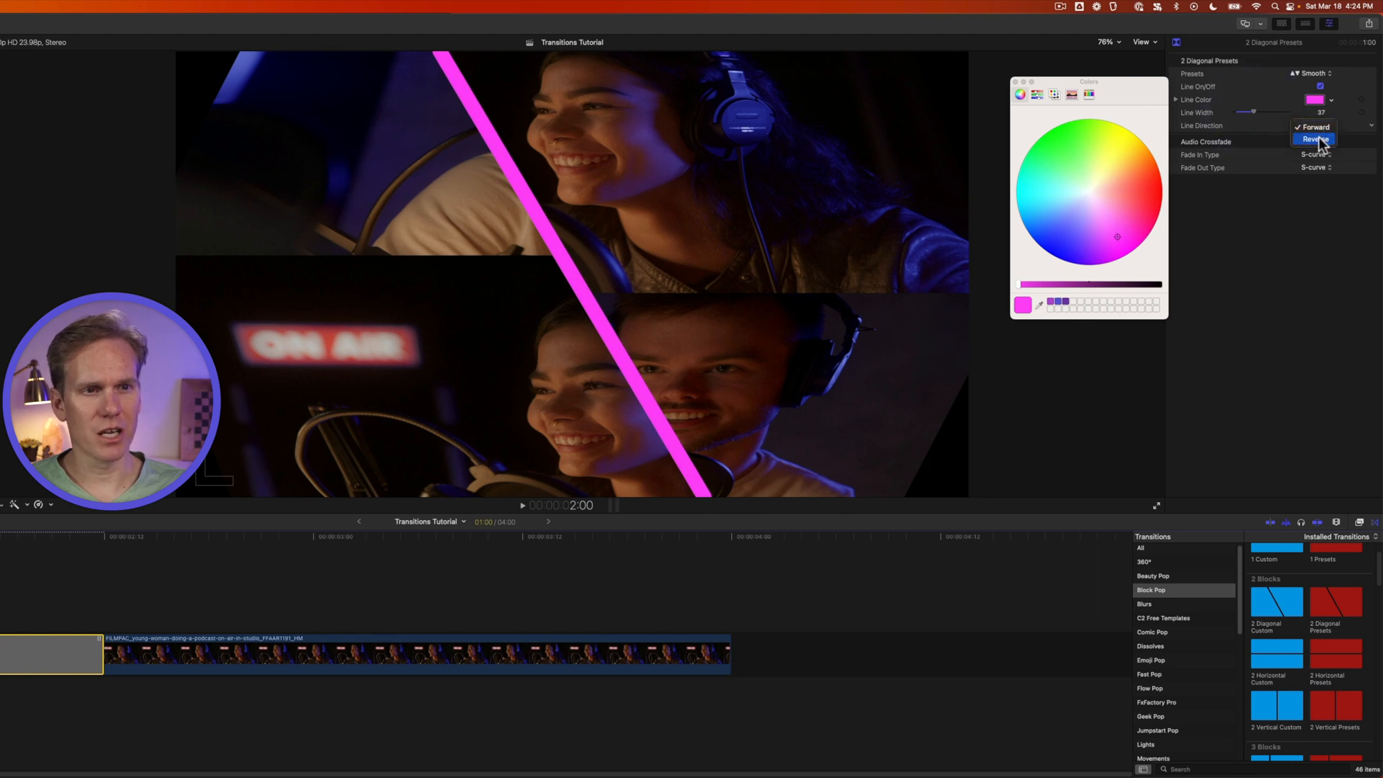
{"action": "left_click", "coordinate": [1317, 139]}
{"action": "key", "text": "space"}
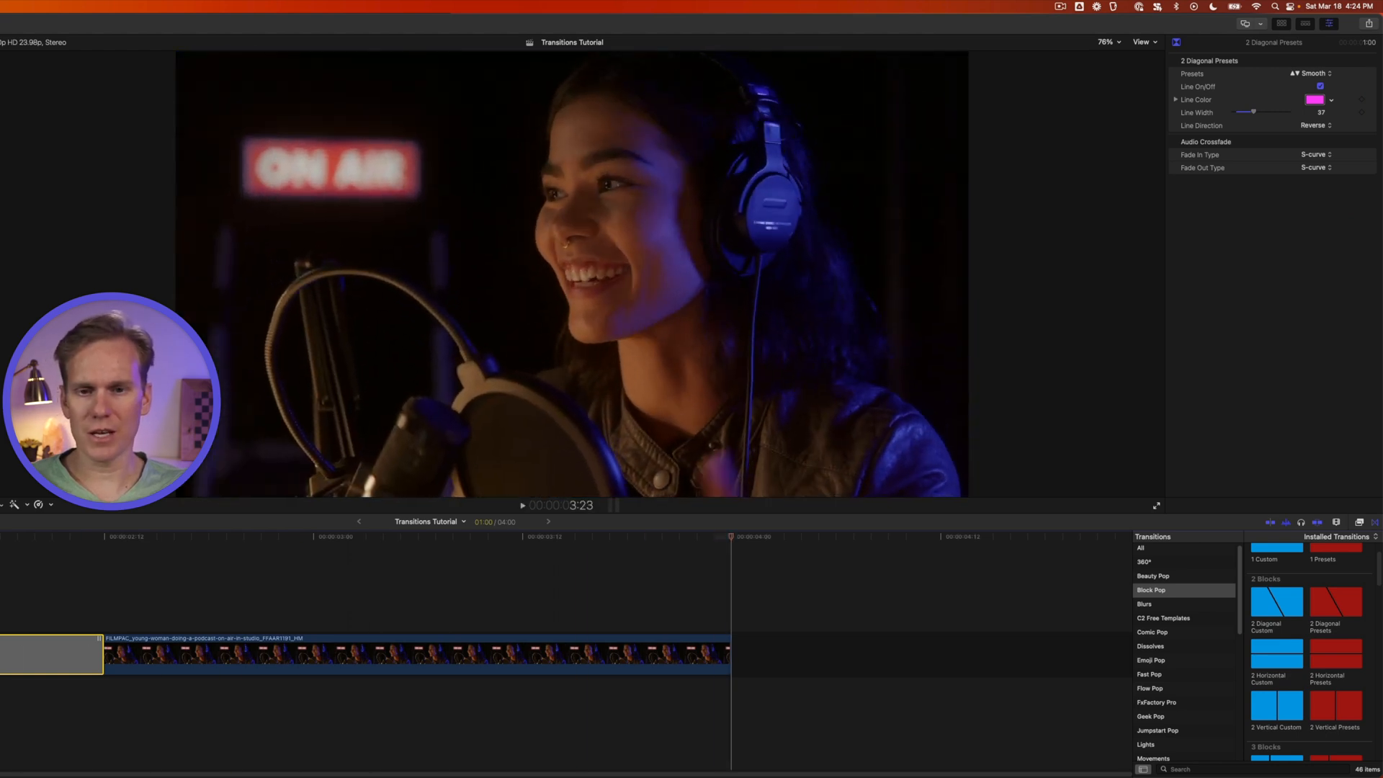
Remove the diagonal transition and apply 4 Quadrant Custom at the cut between the two clips.
{"action": "key", "text": "super+z"}
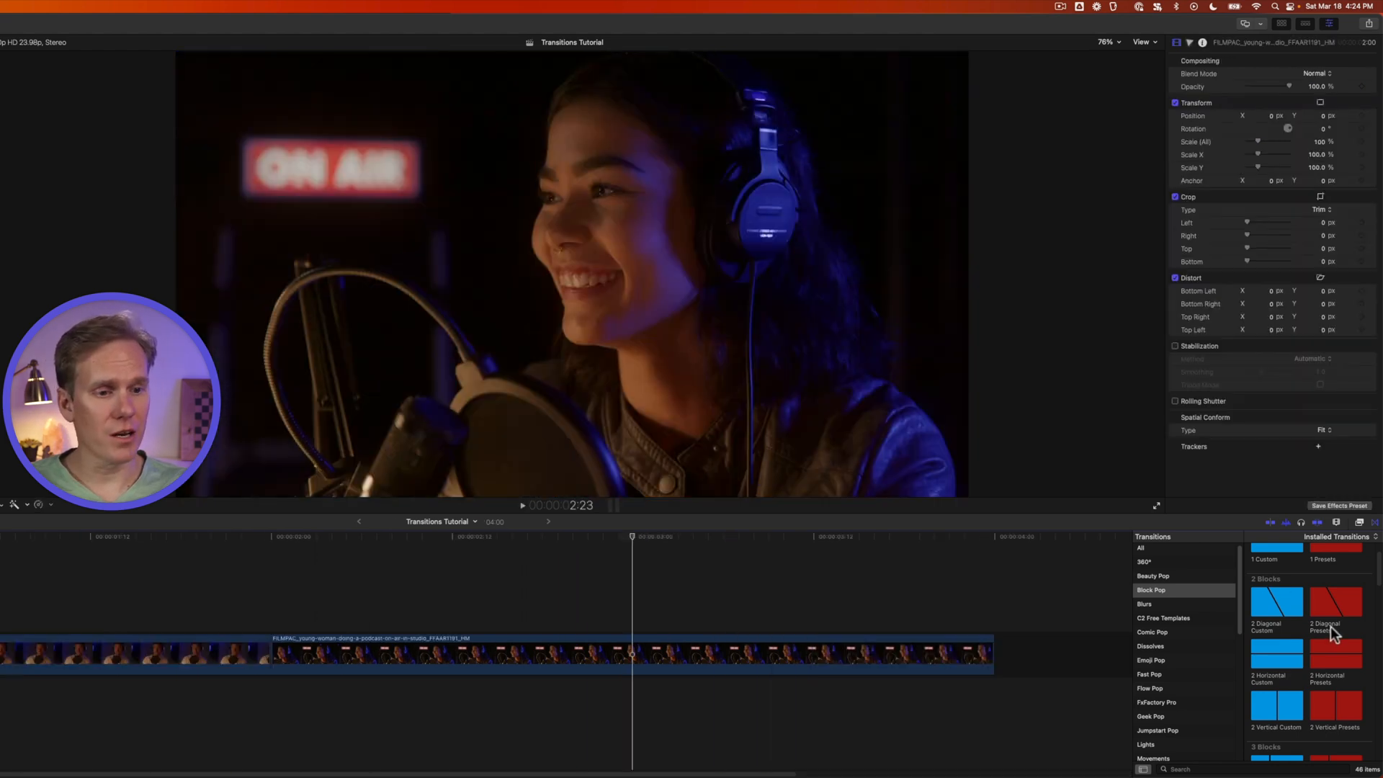
{"action": "scroll", "coordinate": [1330, 625], "scroll_direction": "down", "scroll_amount": 5}
{"action": "scroll", "coordinate": [1332, 625], "scroll_direction": "down", "scroll_amount": 1}
{"action": "scroll", "coordinate": [1342, 637], "scroll_direction": "down", "scroll_amount": 8}
{"action": "left_click_drag", "start_coordinate": [1276, 659], "coordinate": [274, 648]}
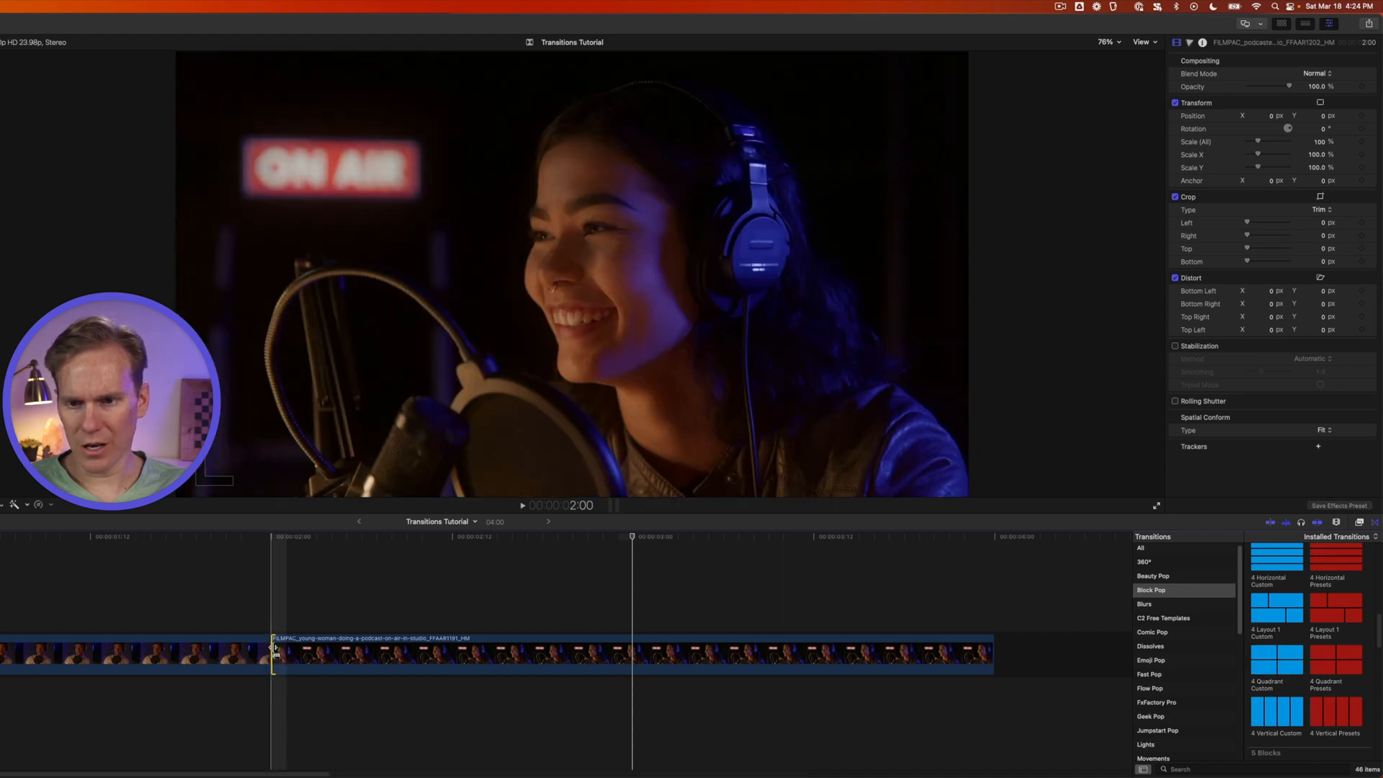
{"action": "left_click", "coordinate": [273, 651]}
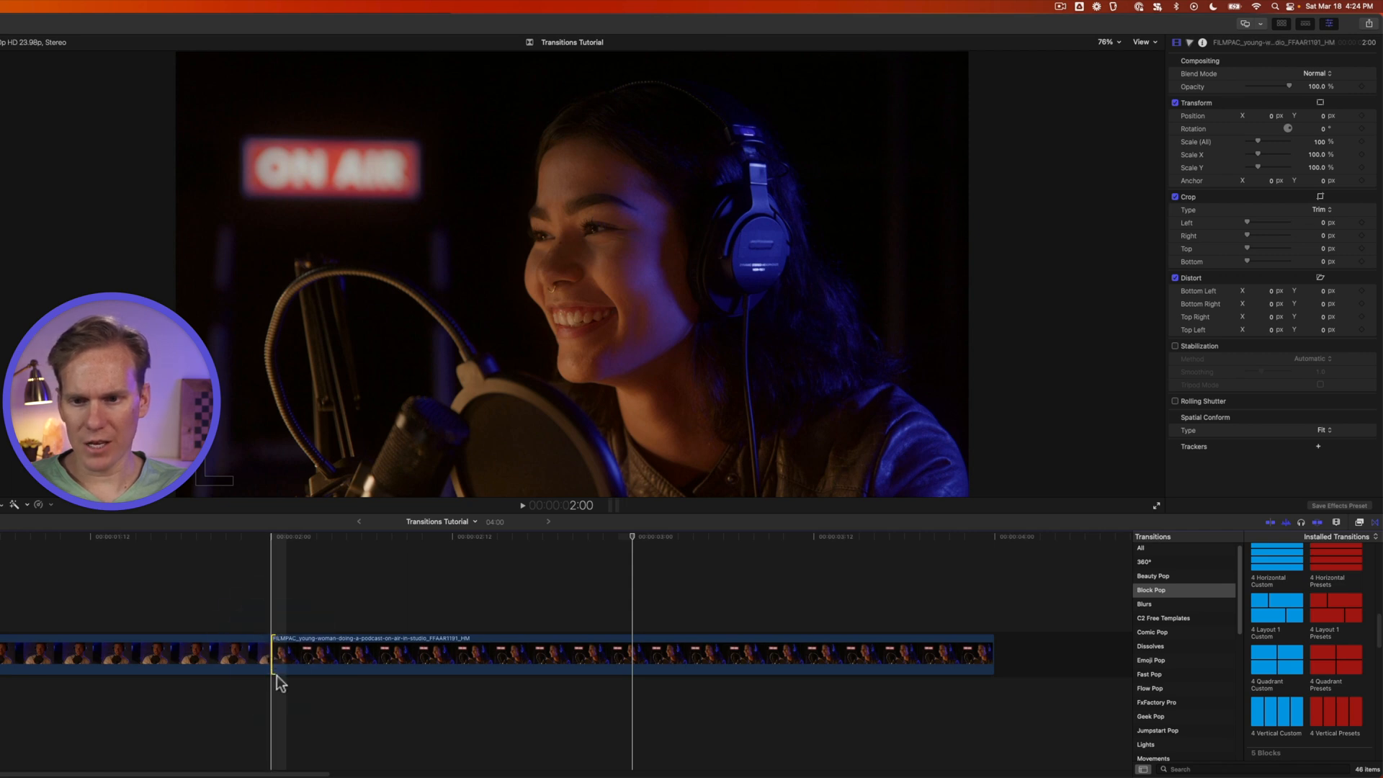
{"action": "double_click", "coordinate": [1279, 656]}
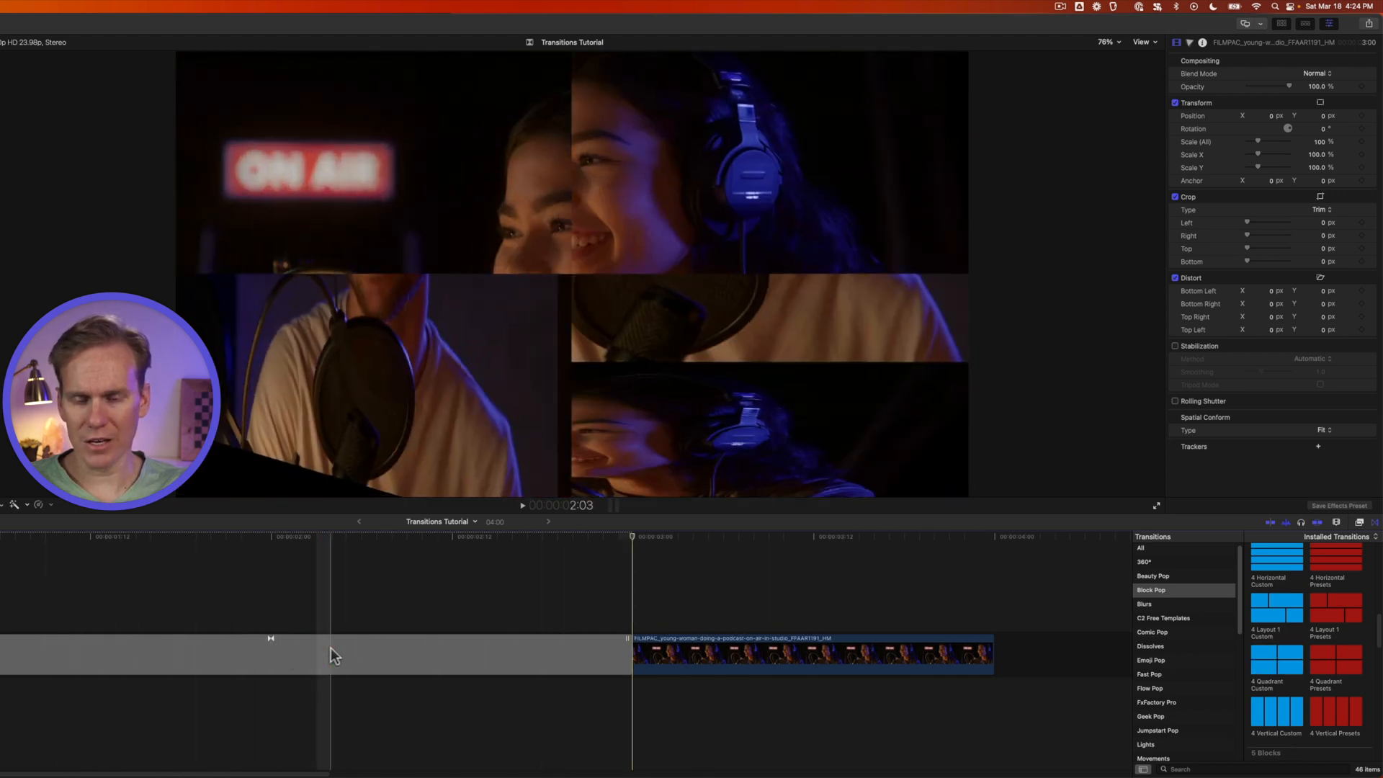
Select the 4 Quadrant Custom transition, play through it and park the playhead at its midpoint.
{"action": "left_click", "coordinate": [262, 642]}
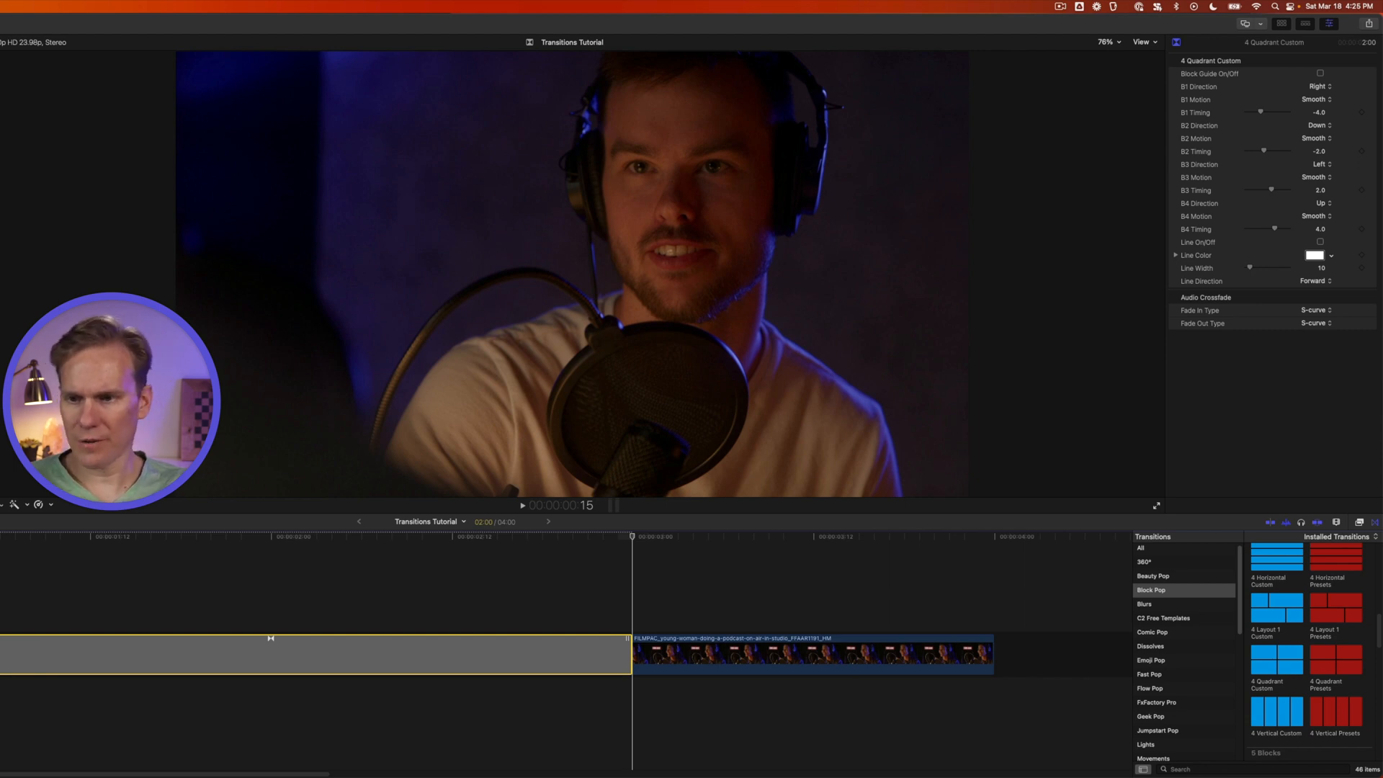
{"action": "key", "text": "slash"}
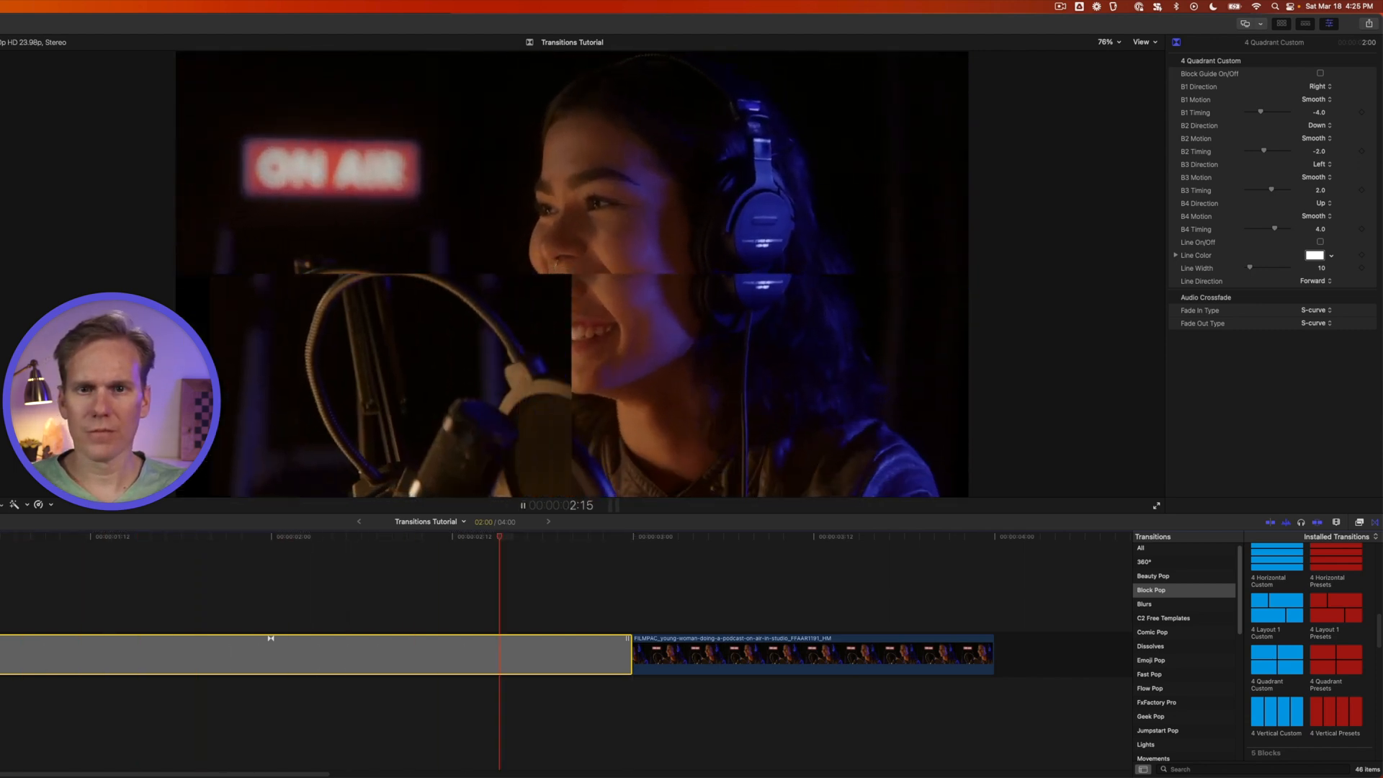
{"action": "left_click", "coordinate": [271, 602]}
{"action": "left_click", "coordinate": [270, 658]}
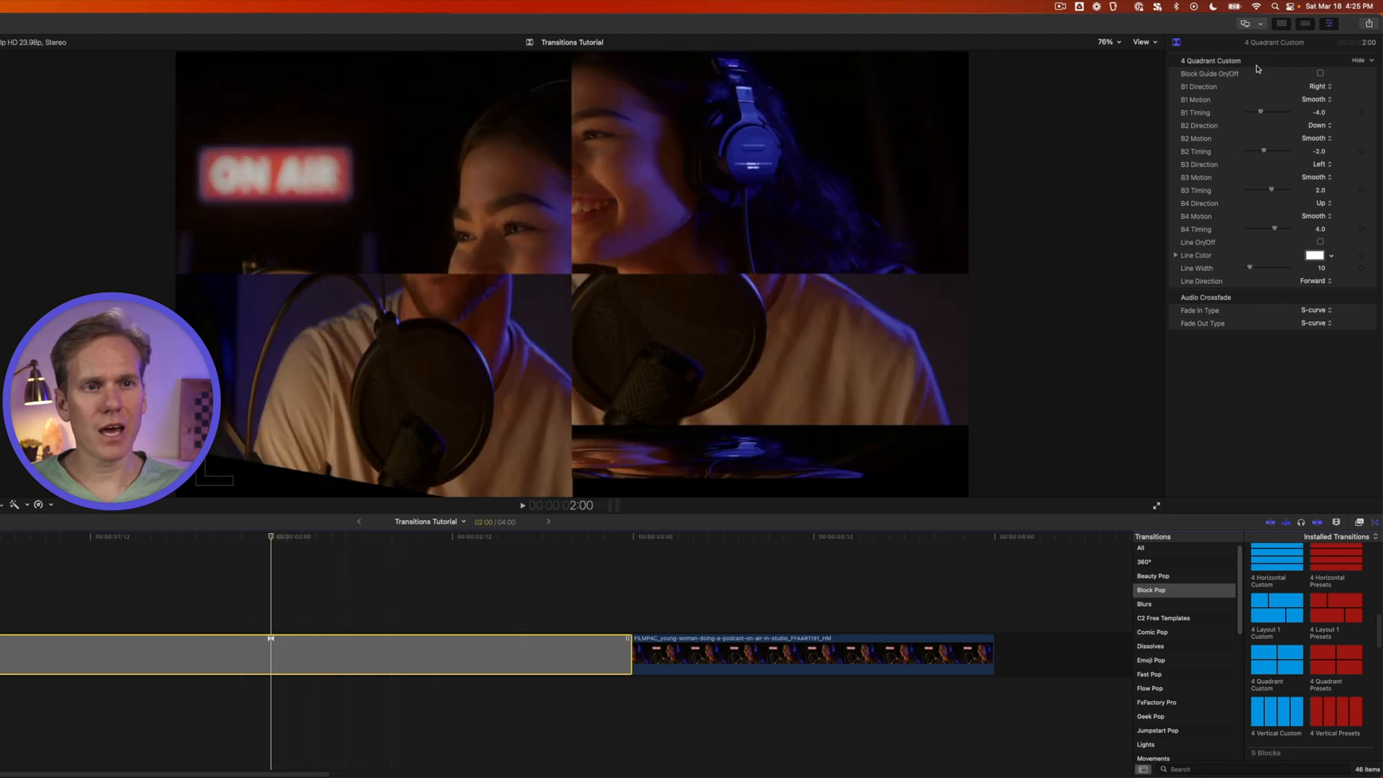
Show the Block Guide over the four quadrants to see how the blocks are numbered, and hide it again.
{"action": "left_click", "coordinate": [1210, 74]}
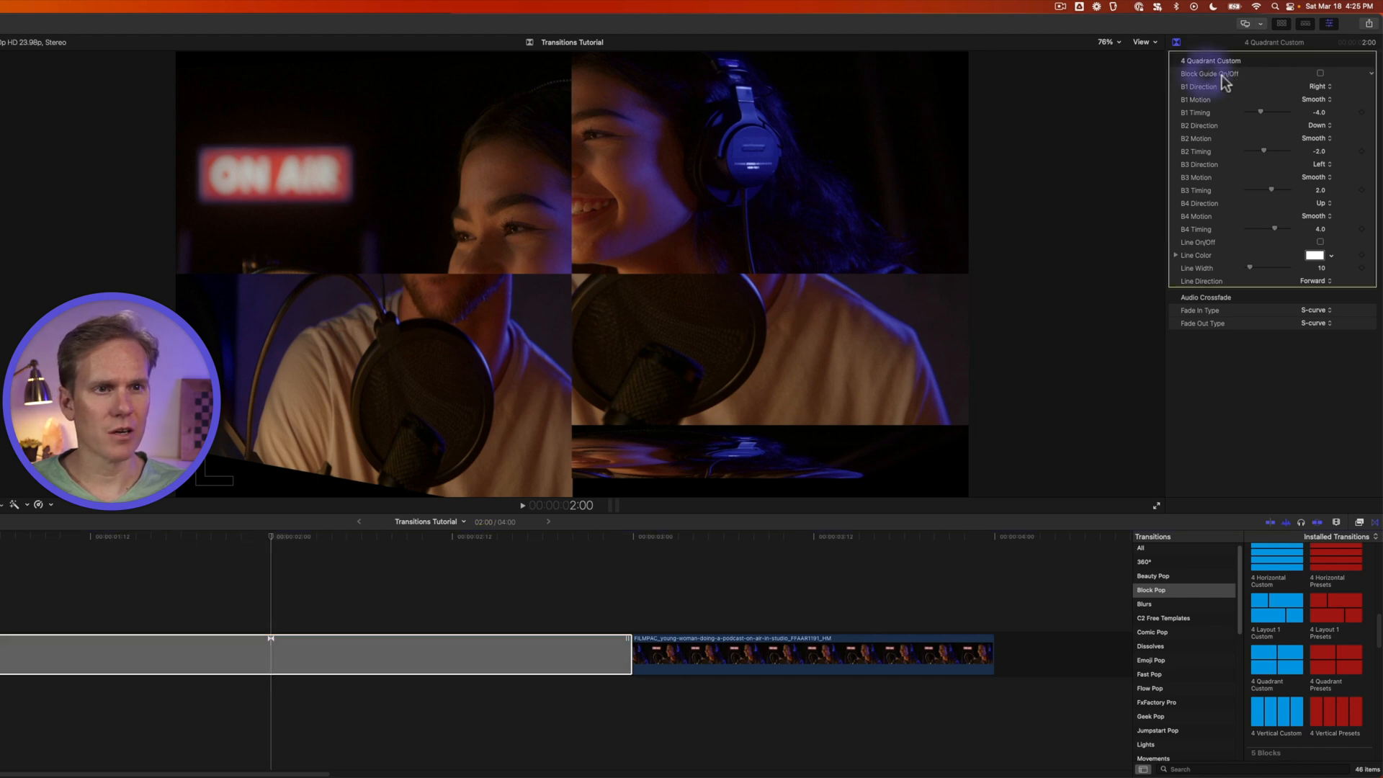
{"action": "left_click", "coordinate": [1320, 74]}
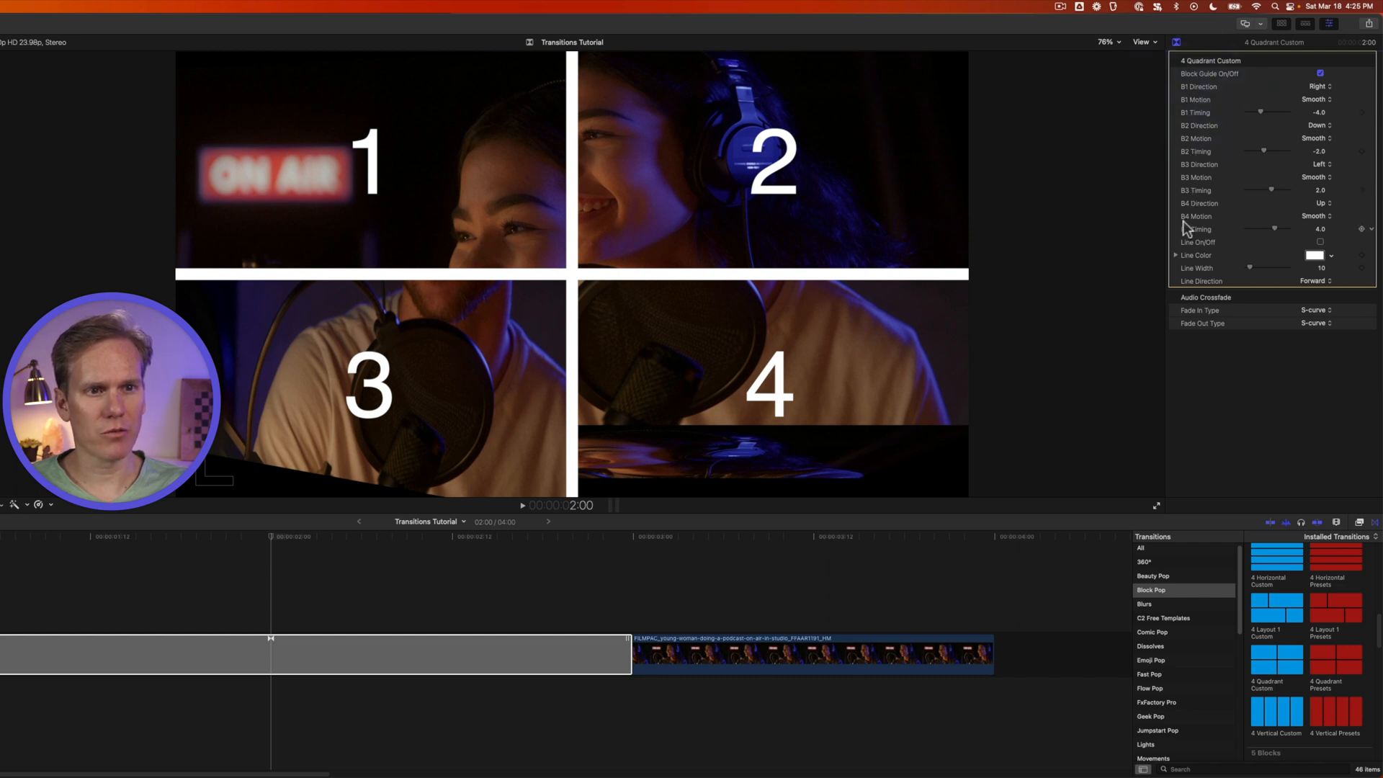
{"action": "left_click", "coordinate": [1320, 73]}
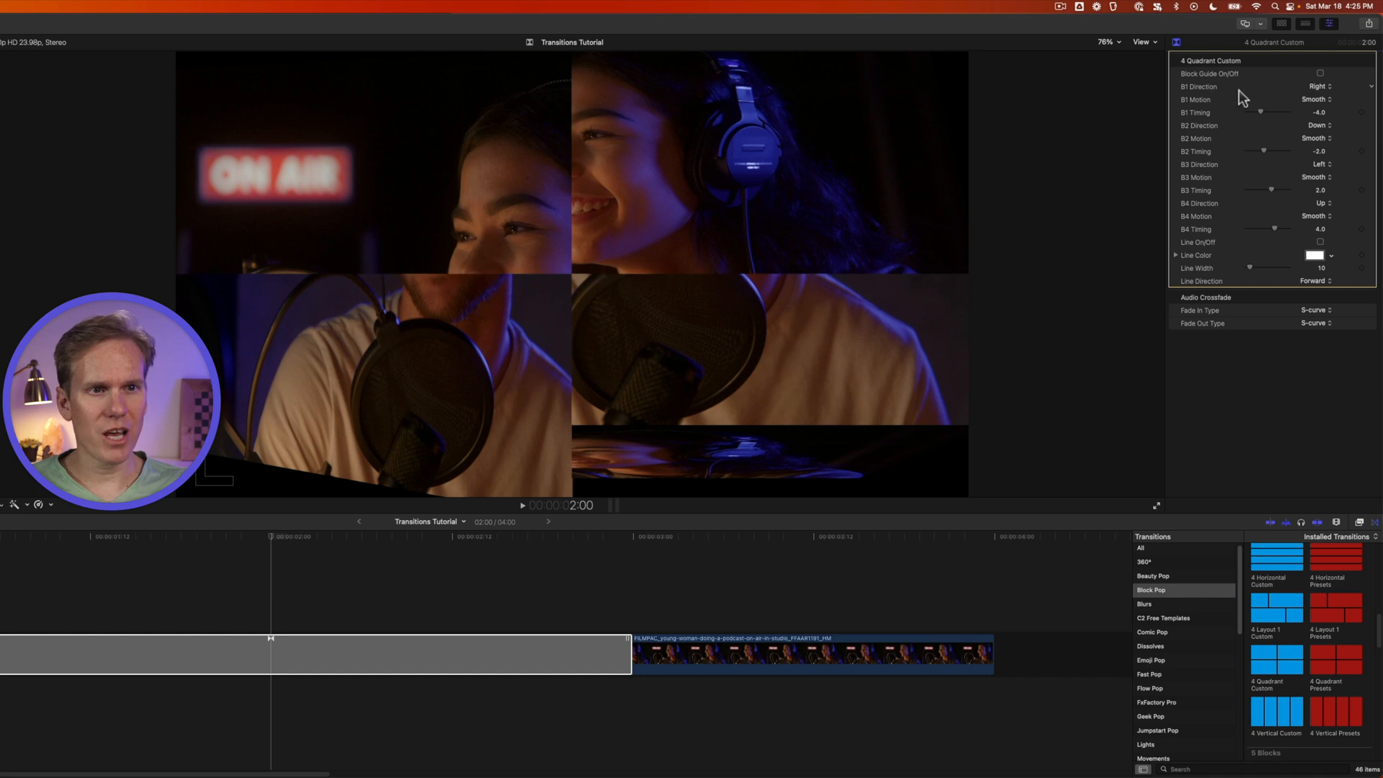
Set block 1's direction to Left and its motion to Swing Set, and play the transition.
{"action": "left_click", "coordinate": [1323, 87]}
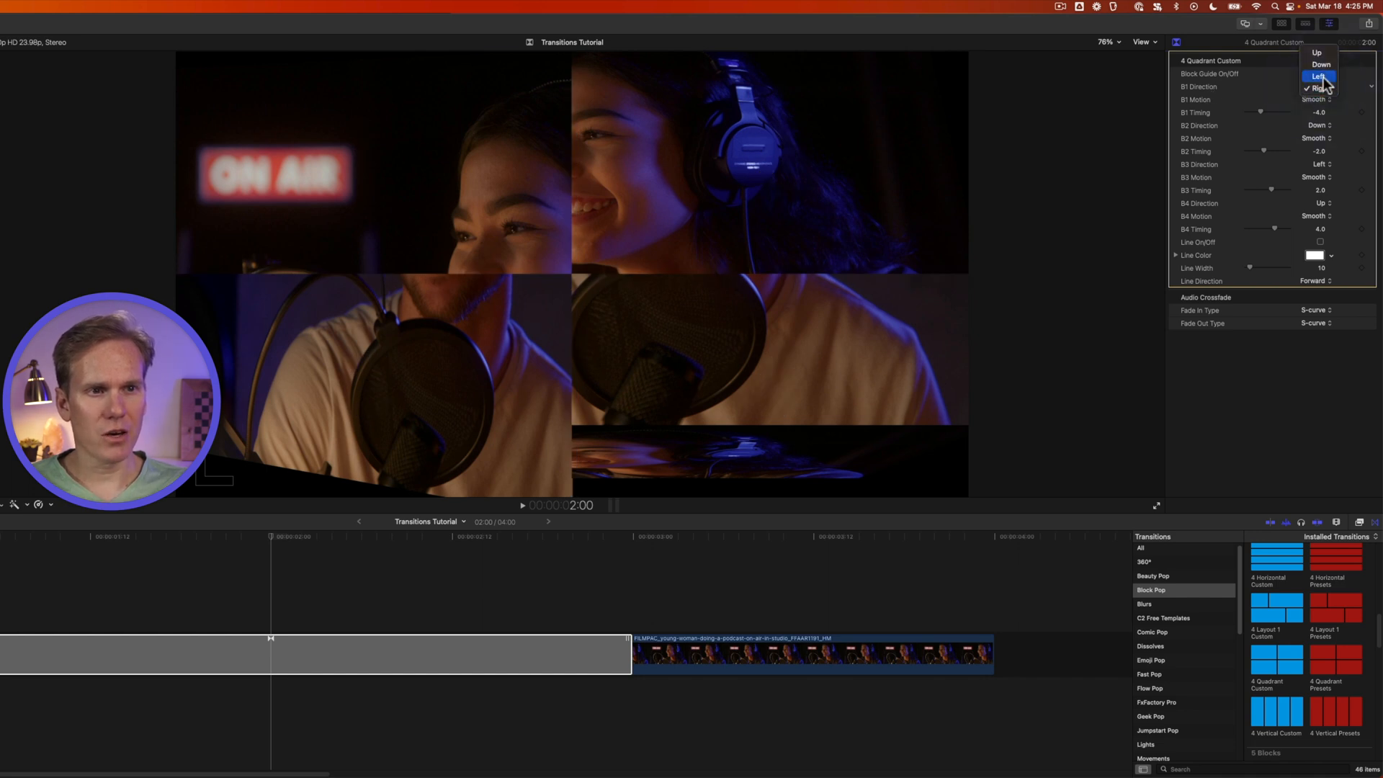
{"action": "left_click", "coordinate": [1324, 78]}
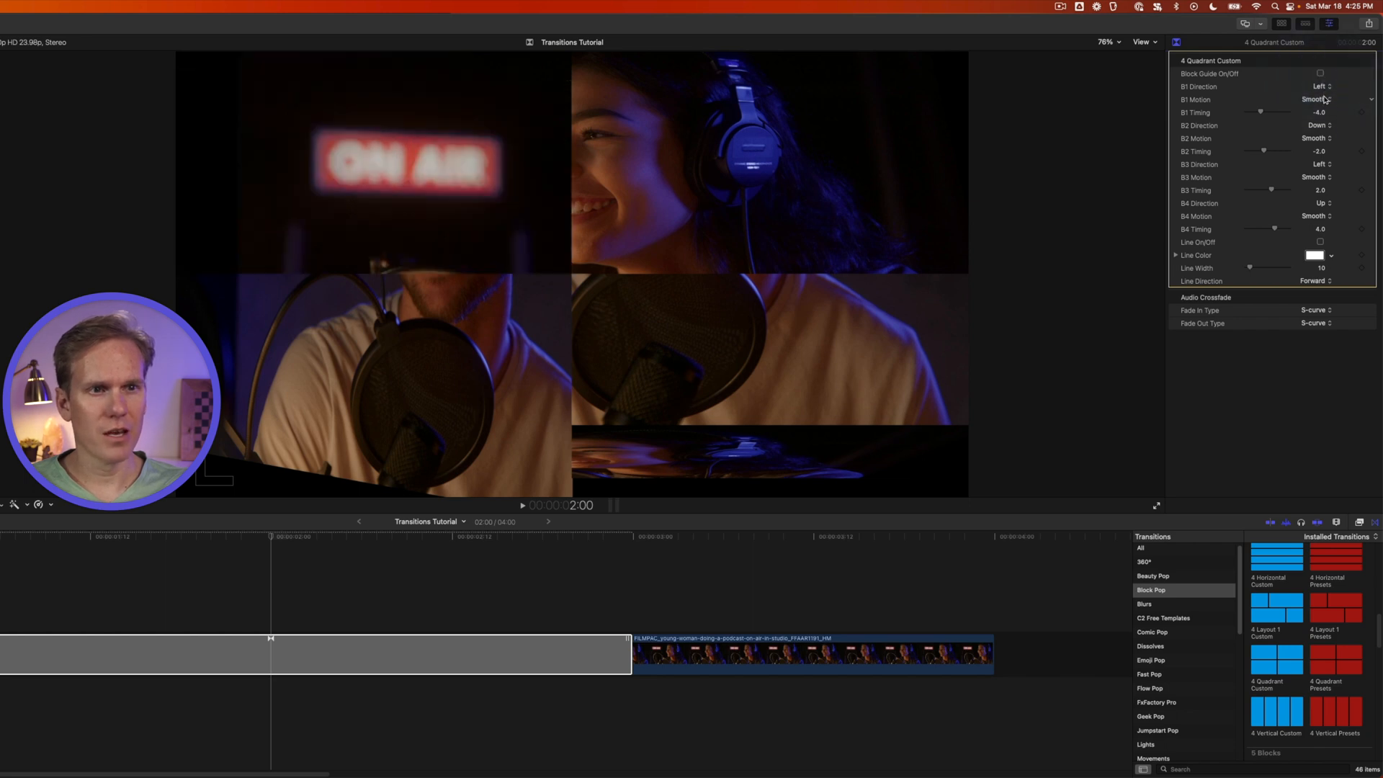
{"action": "left_click", "coordinate": [1324, 99]}
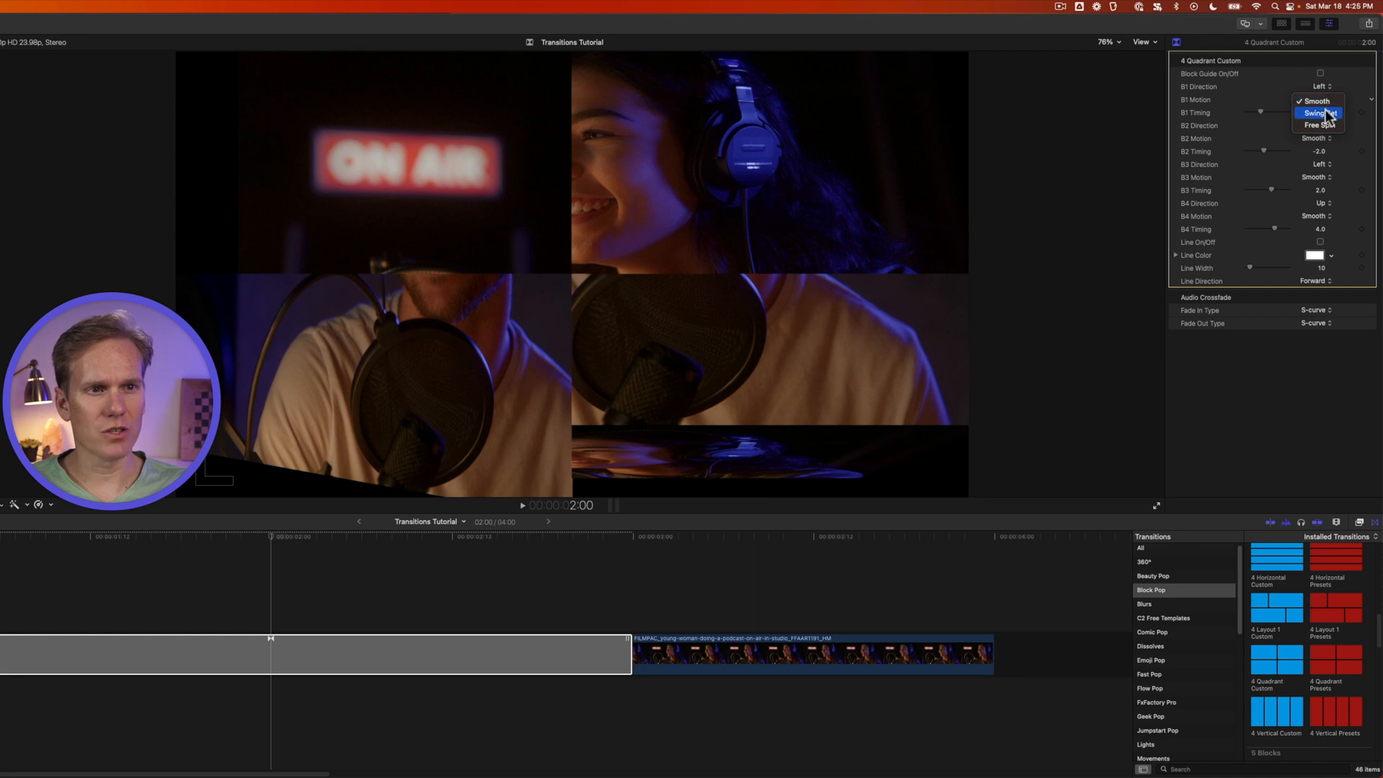
{"action": "left_click", "coordinate": [1320, 113]}
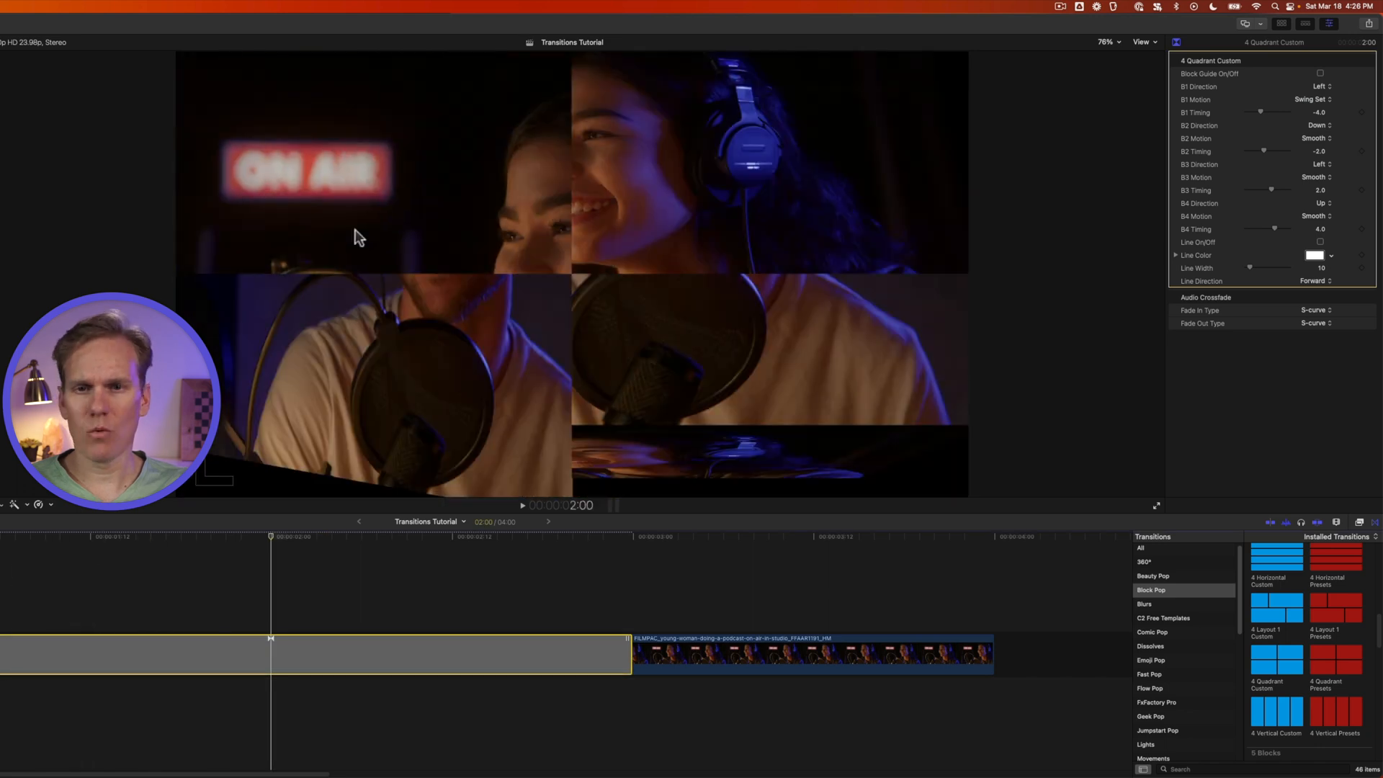
{"action": "key", "text": "space"}
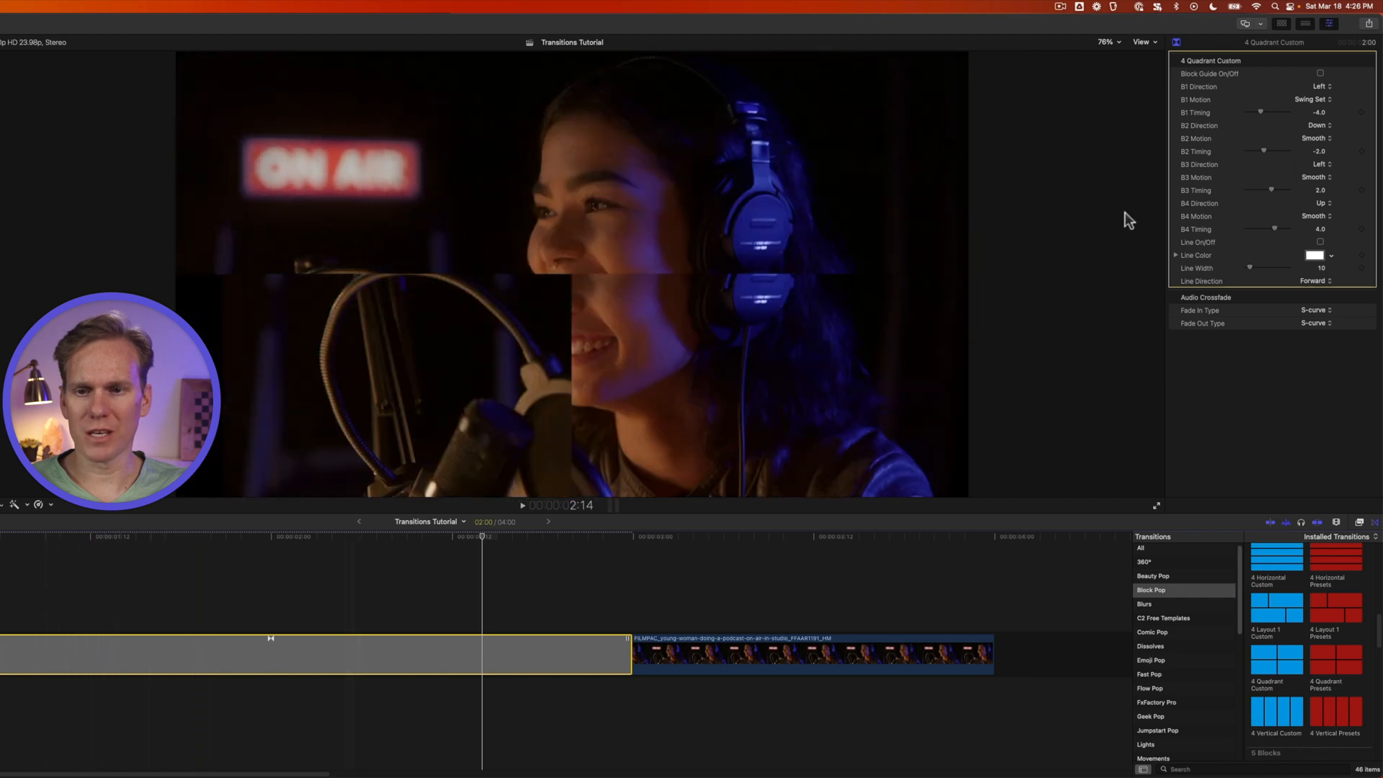
Change block 1's motion to Free Spin and play through the transition.
{"action": "left_click", "coordinate": [1325, 104]}
{"action": "left_click", "coordinate": [1323, 113]}
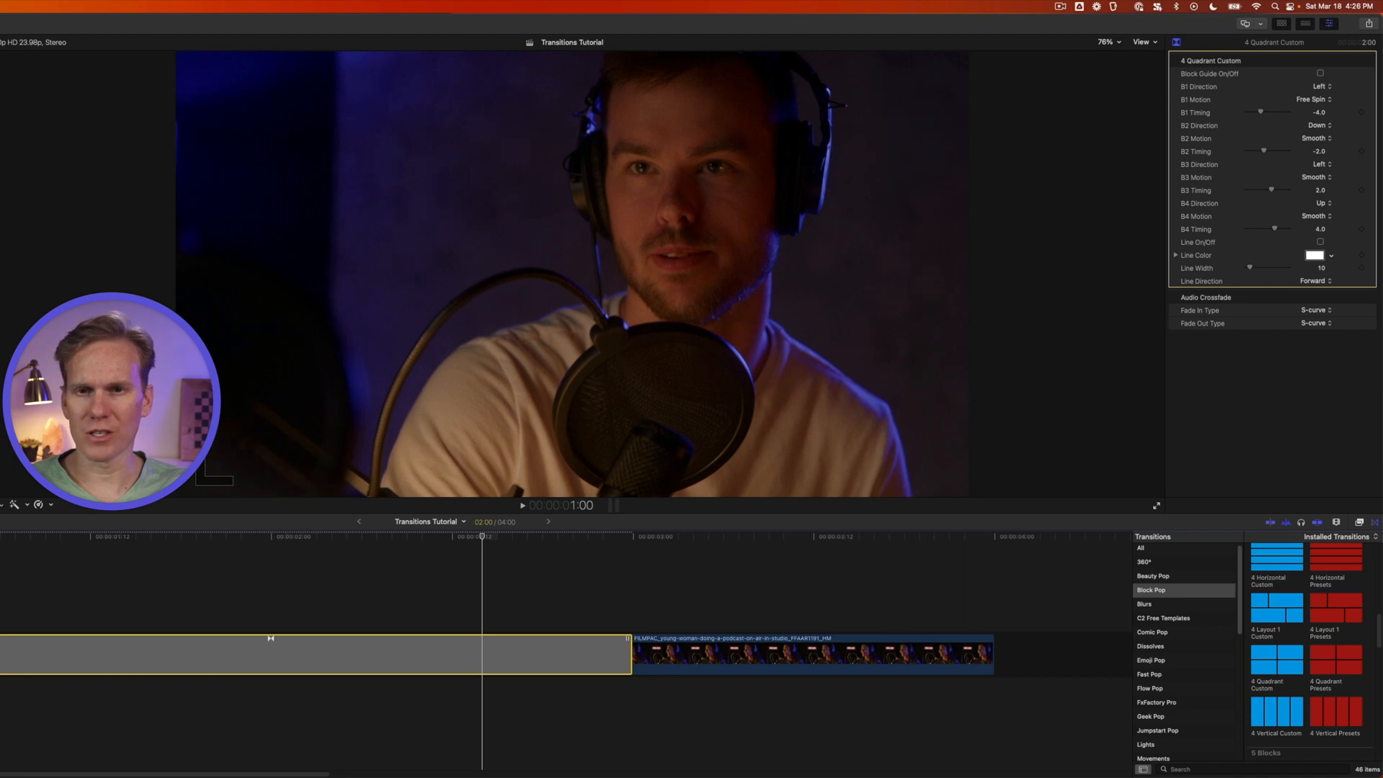
{"action": "key", "text": "space"}
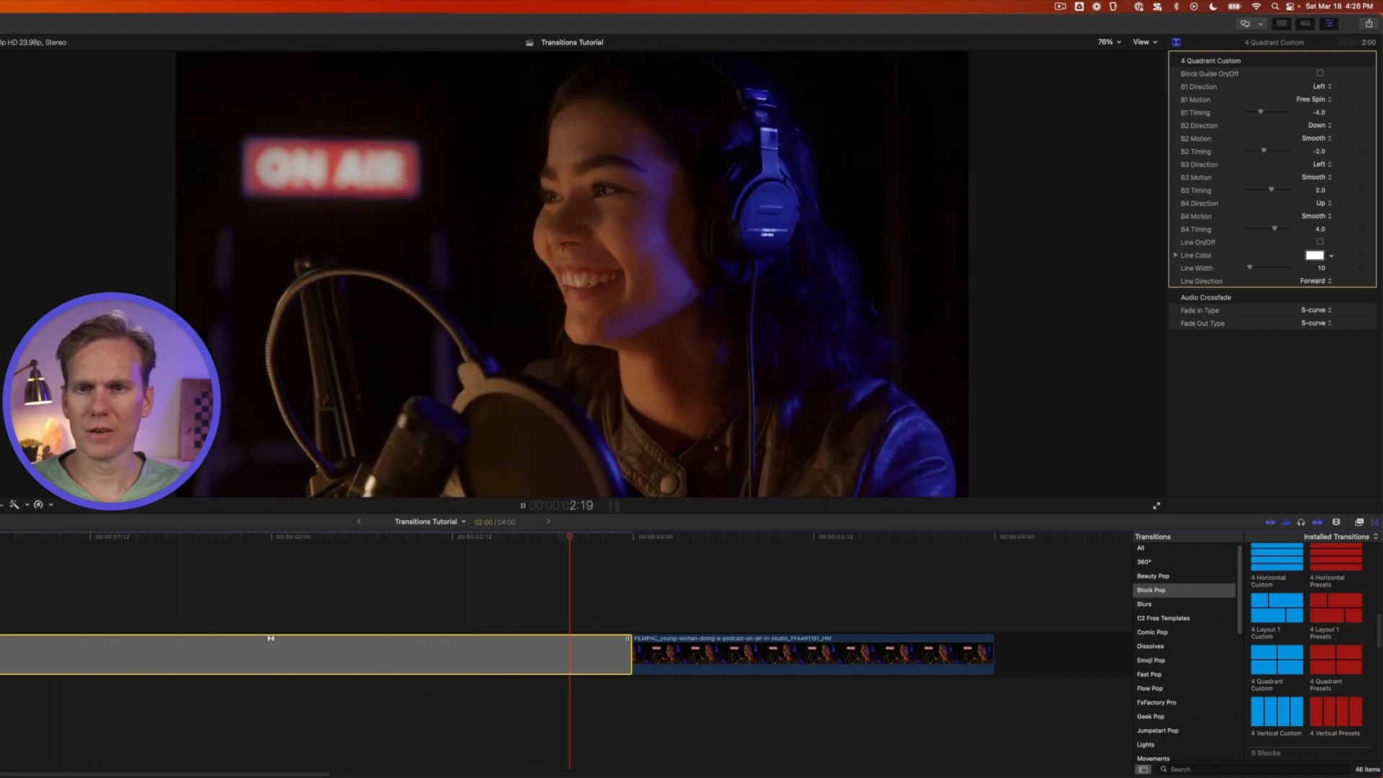
{"action": "key", "text": "space"}
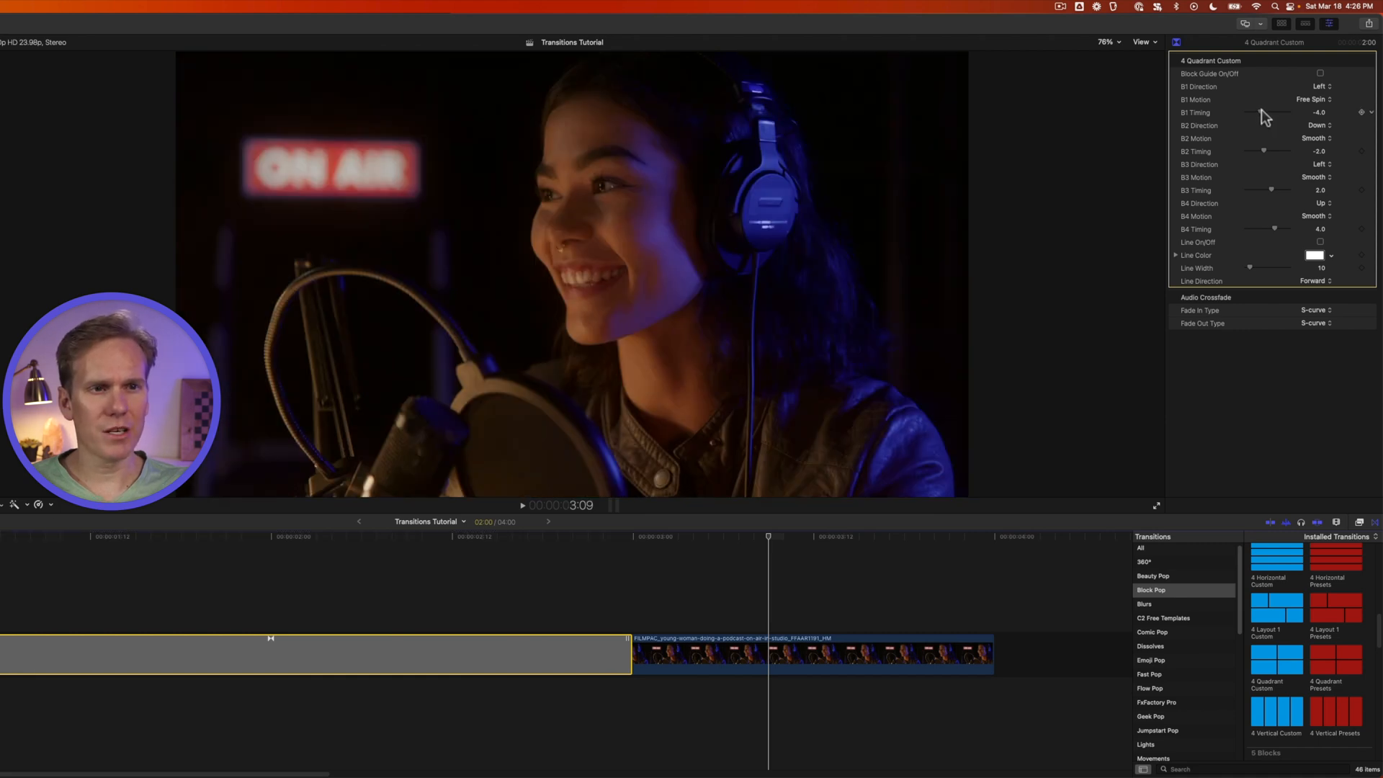
Try block 1's timing at about -10.36, raise it to about 7.15 and play the transition.
{"action": "left_click_drag", "start_coordinate": [1260, 113], "coordinate": [1248, 113]}
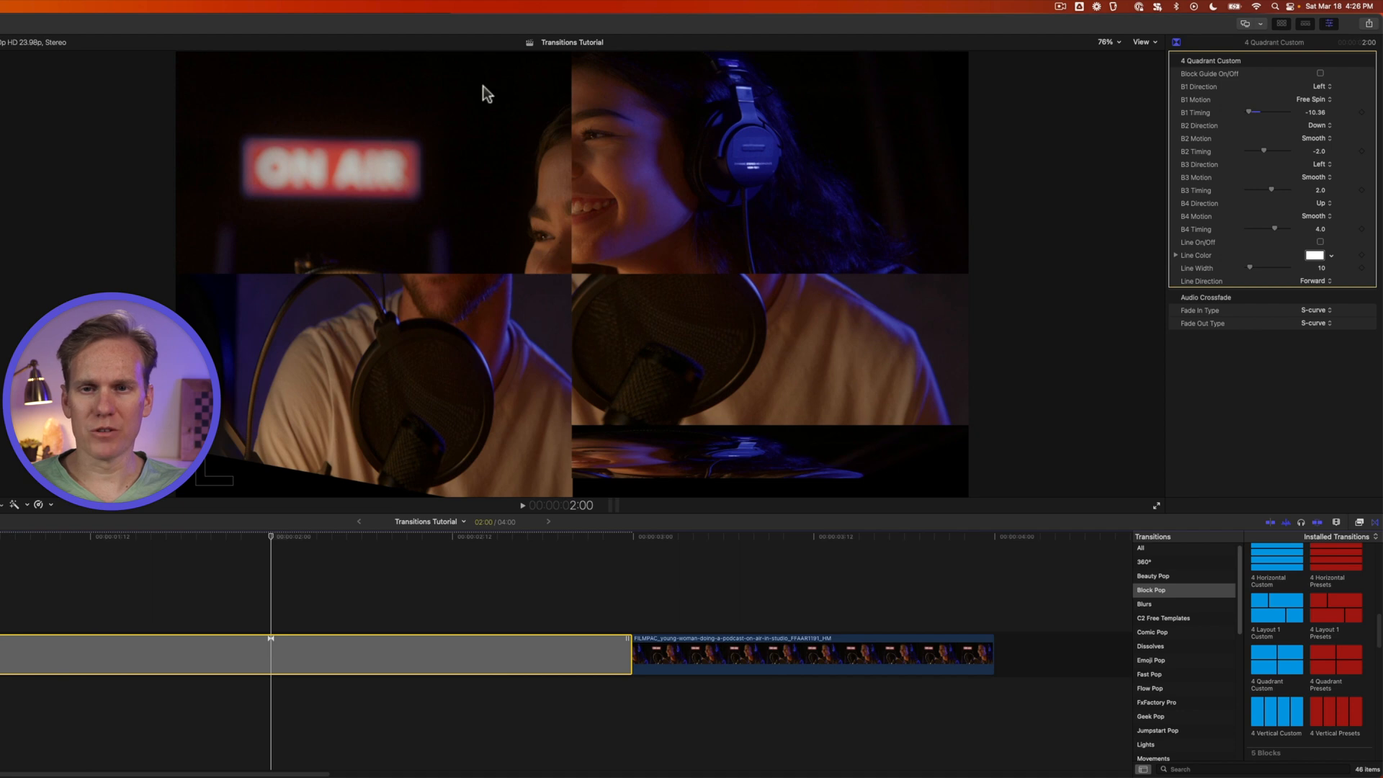
{"action": "left_click_drag", "start_coordinate": [1251, 110], "coordinate": [1282, 108]}
{"action": "key", "text": "shift+slash"}
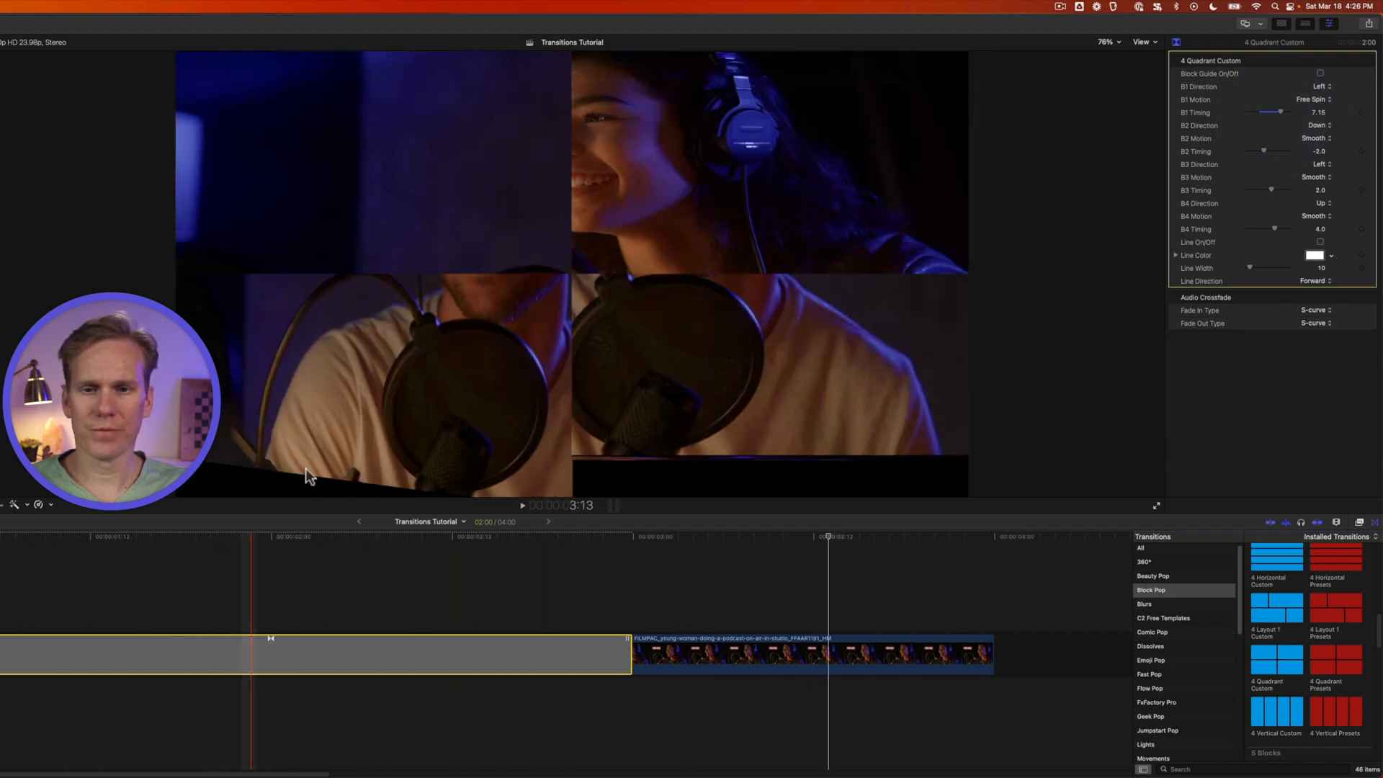
Park the playhead at the transition's midpoint and turn on the dividing lines between the four quadrants.
{"action": "left_click", "coordinate": [266, 575]}
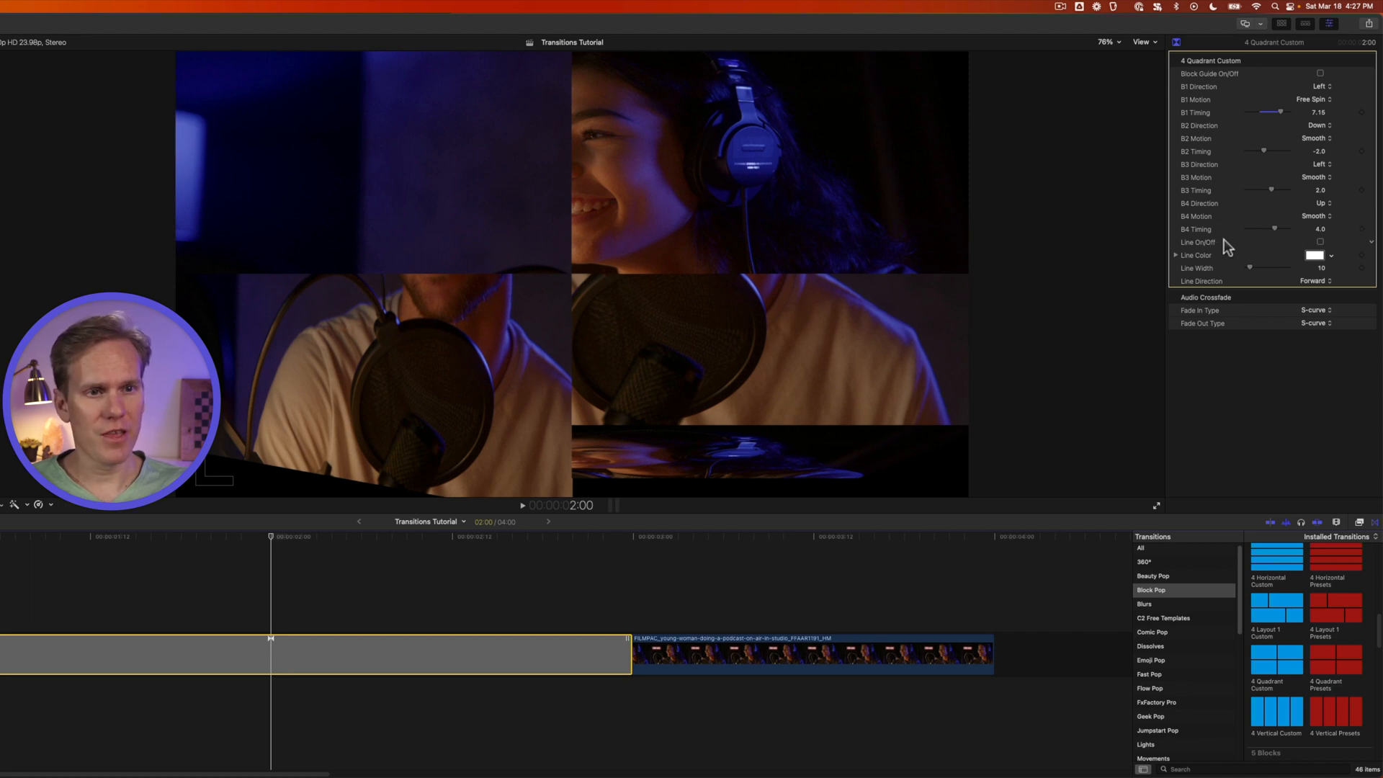
{"action": "left_click", "coordinate": [1320, 242]}
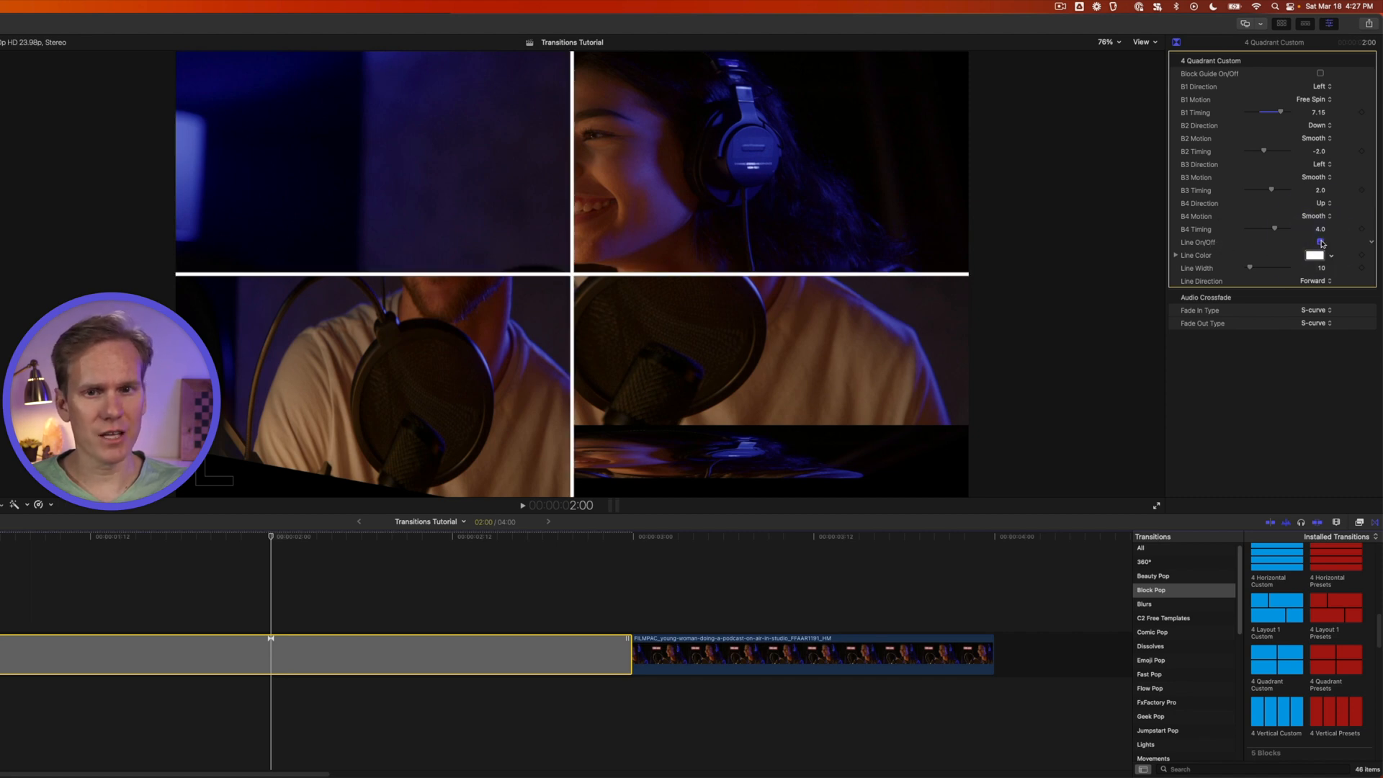